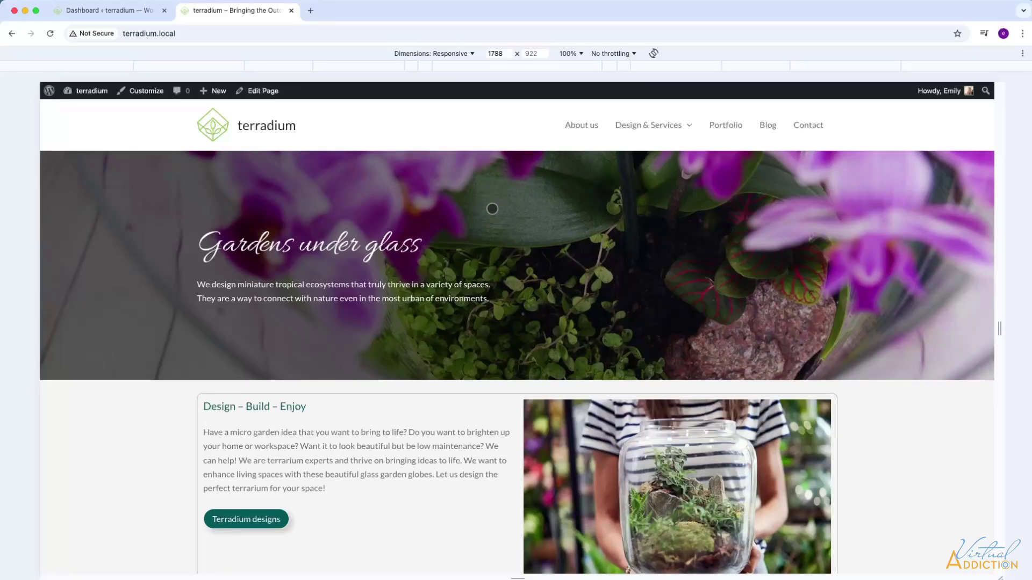
Open the site's blog and examine the post grid and pagination on its first and second pages.
click(769, 124)
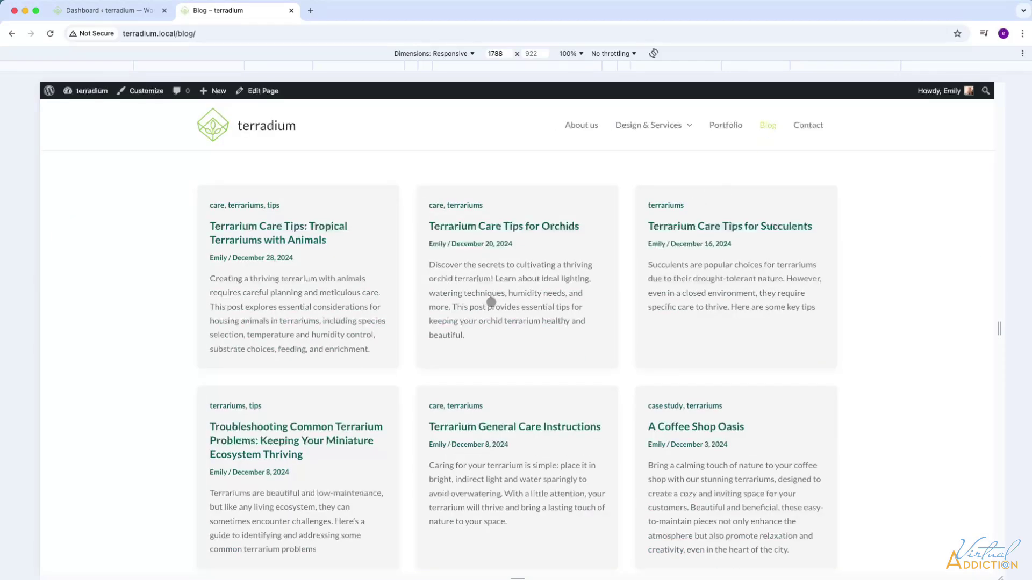
drag(675, 398, 687, 67)
scroll(665, 271, up, 5)
drag(666, 270, 663, 111)
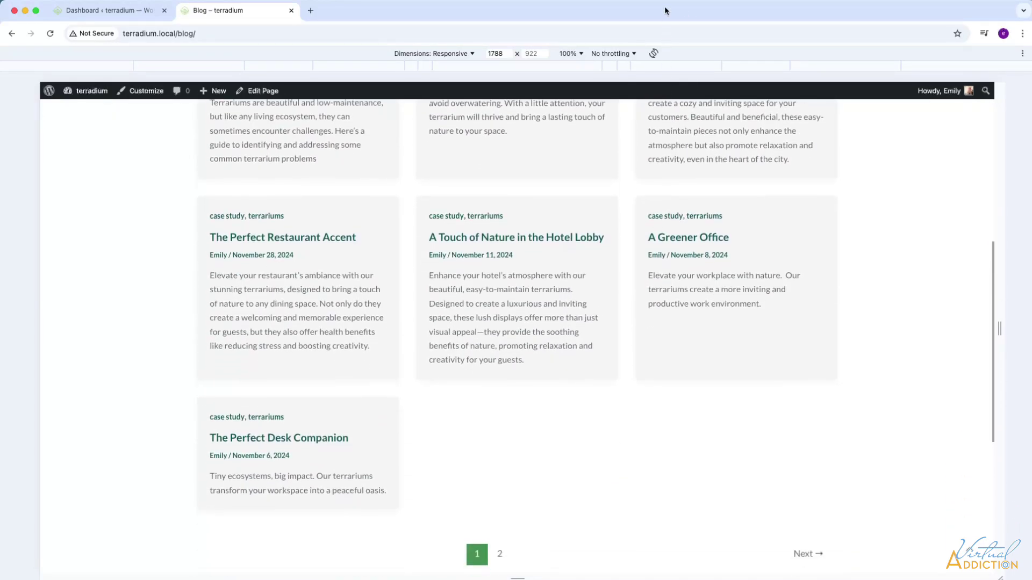
click(499, 551)
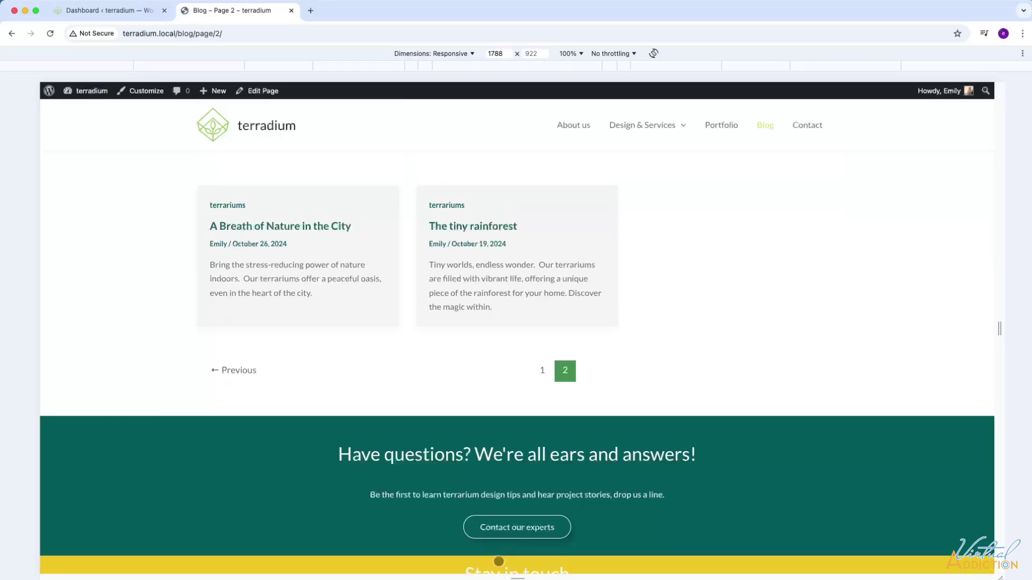
click(540, 373)
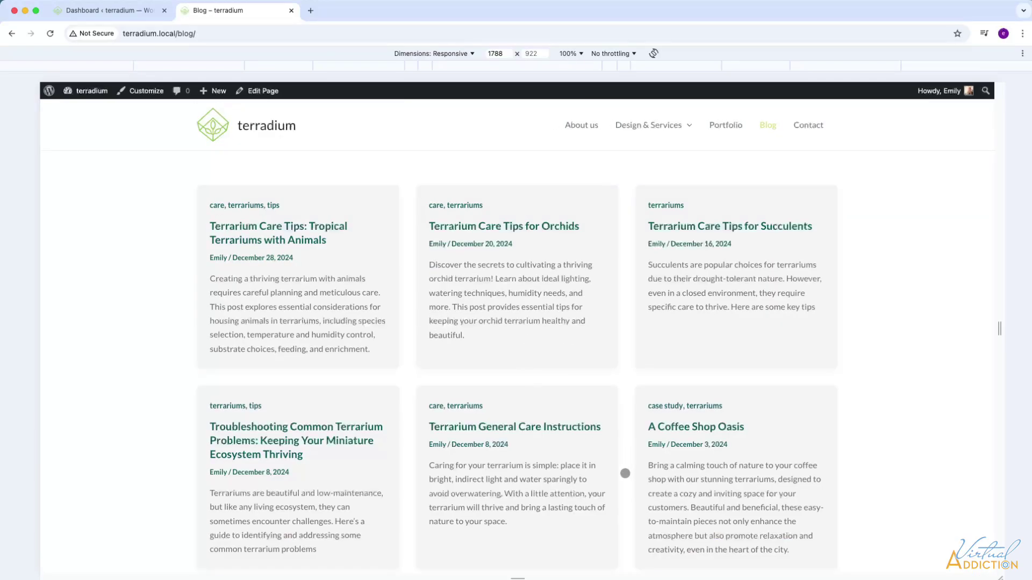
drag(624, 473, 647, 242)
drag(643, 124, 643, 489)
In the WordPress Reading settings, set blog pages to show at most 9 posts and save the changes.
click(118, 13)
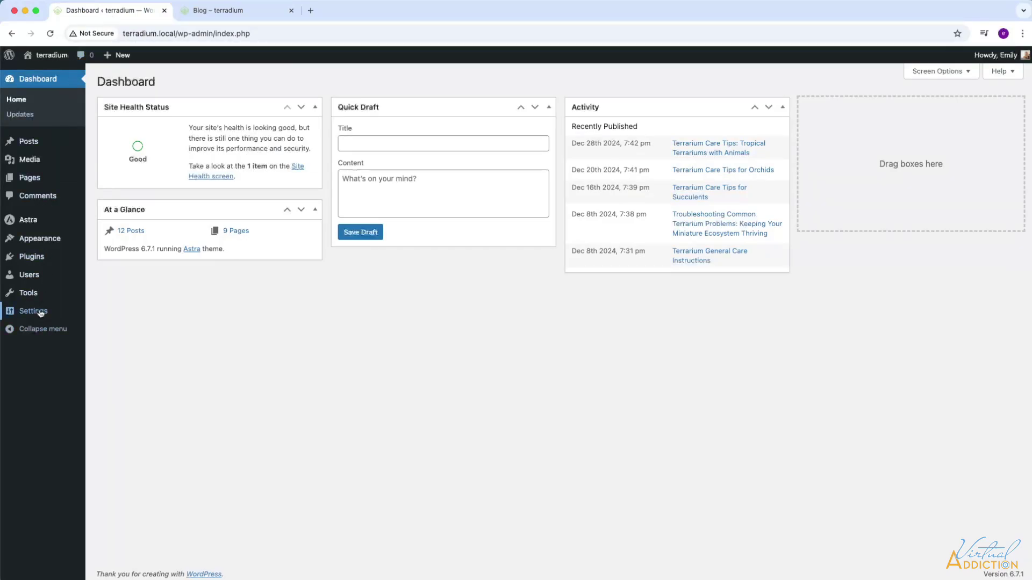
mouse_move(40, 314)
click(109, 346)
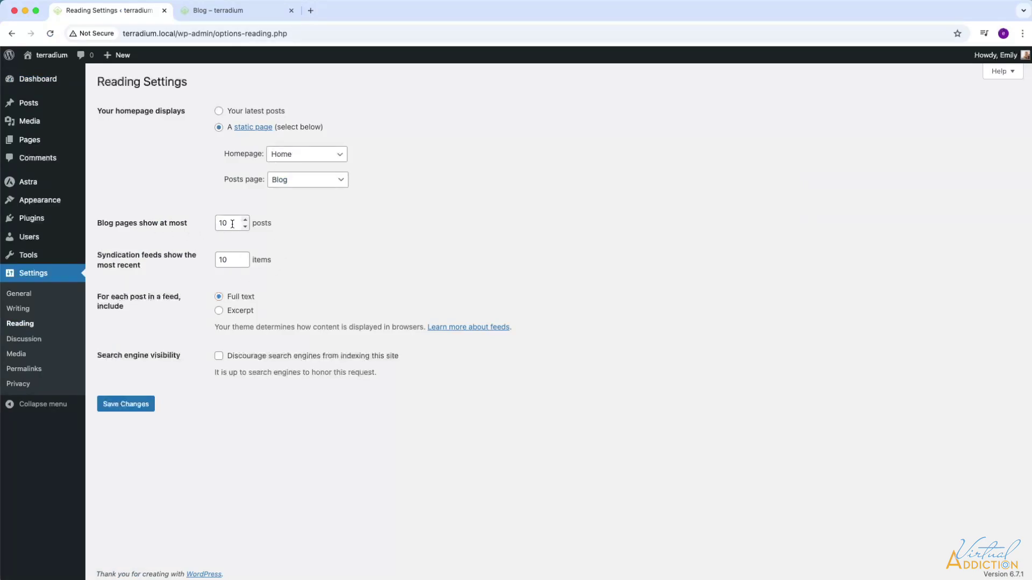
drag(231, 224, 213, 224)
text(9)
click(126, 404)
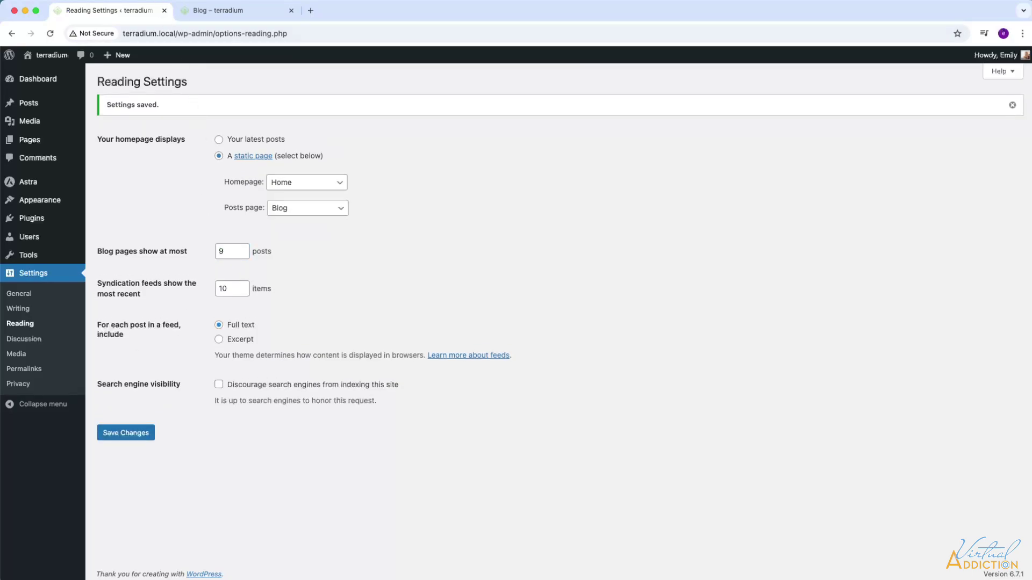
Reload the live blog and check how the posts are distributed across both of its pages.
click(204, 12)
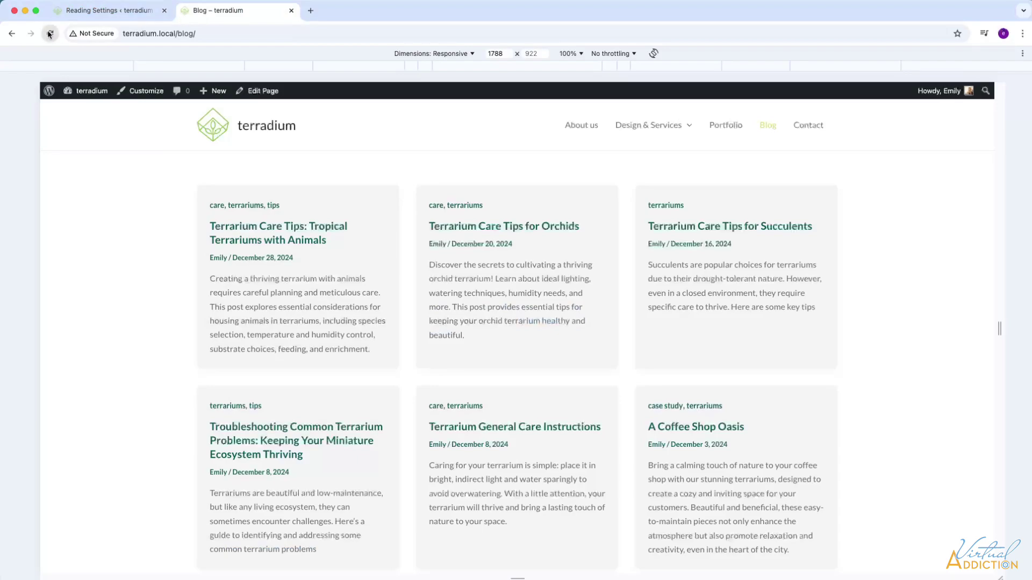
drag(578, 390, 564, 184)
drag(503, 557, 505, 422)
click(802, 428)
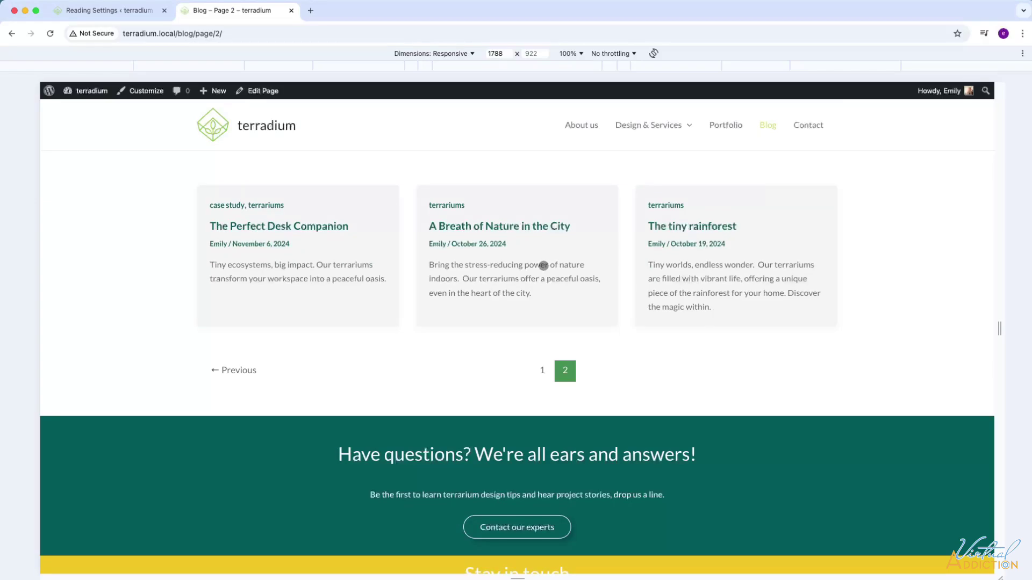
click(543, 371)
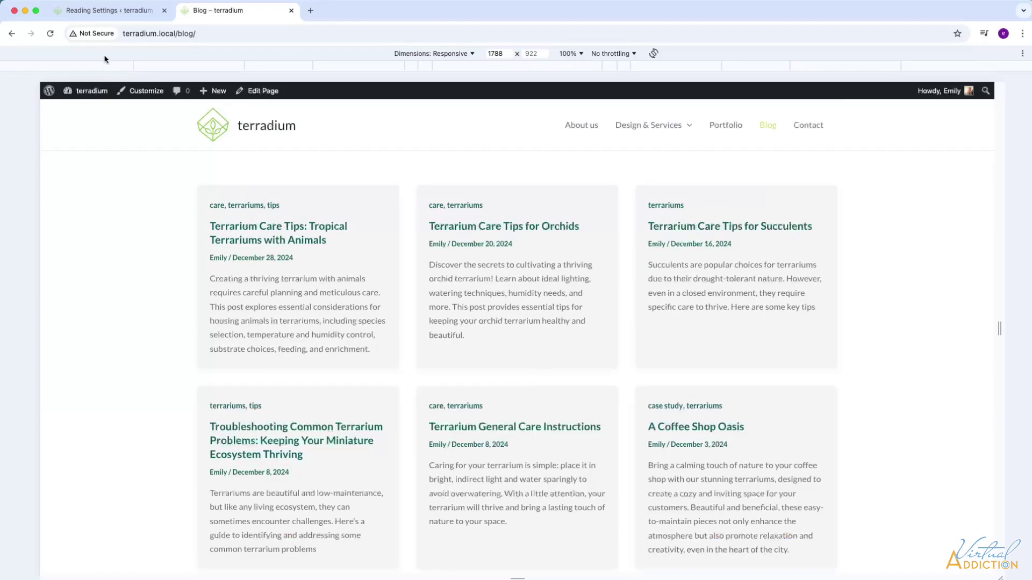
Open the post "Terrarium Care Tips: Tropical Terrariums with Animals" for editing in the WordPress admin.
click(107, 11)
mouse_move(51, 149)
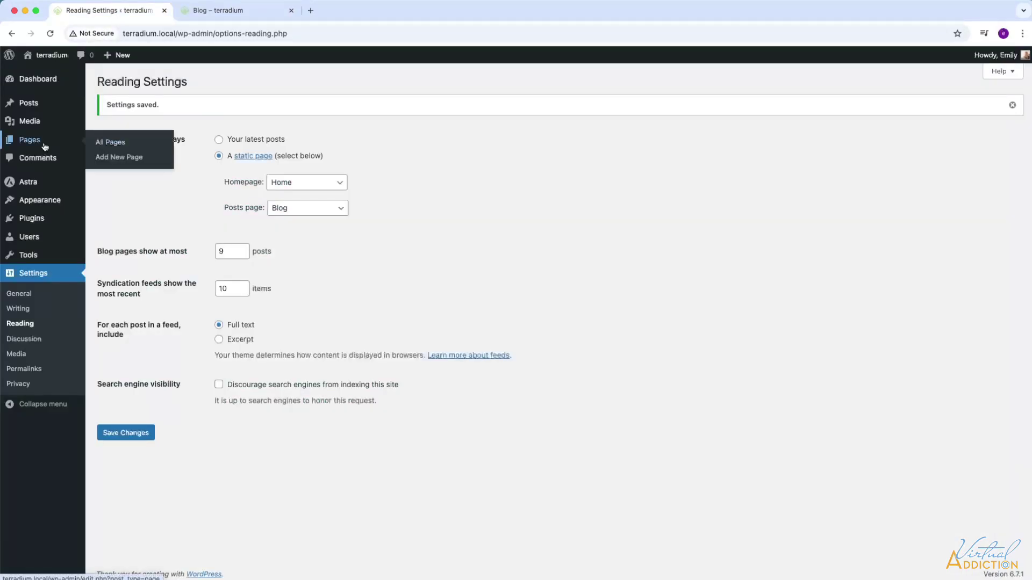
click(29, 102)
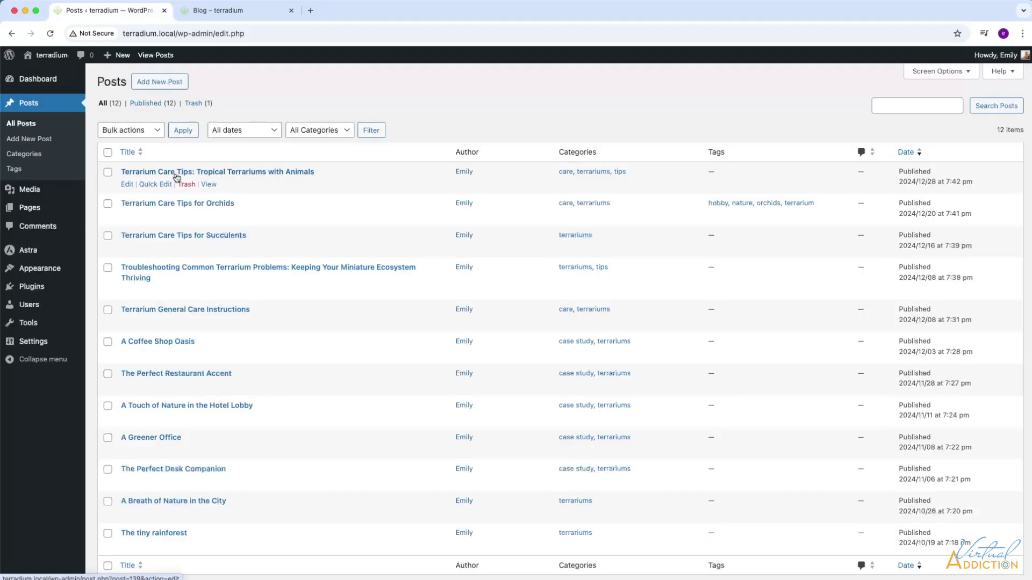
click(127, 185)
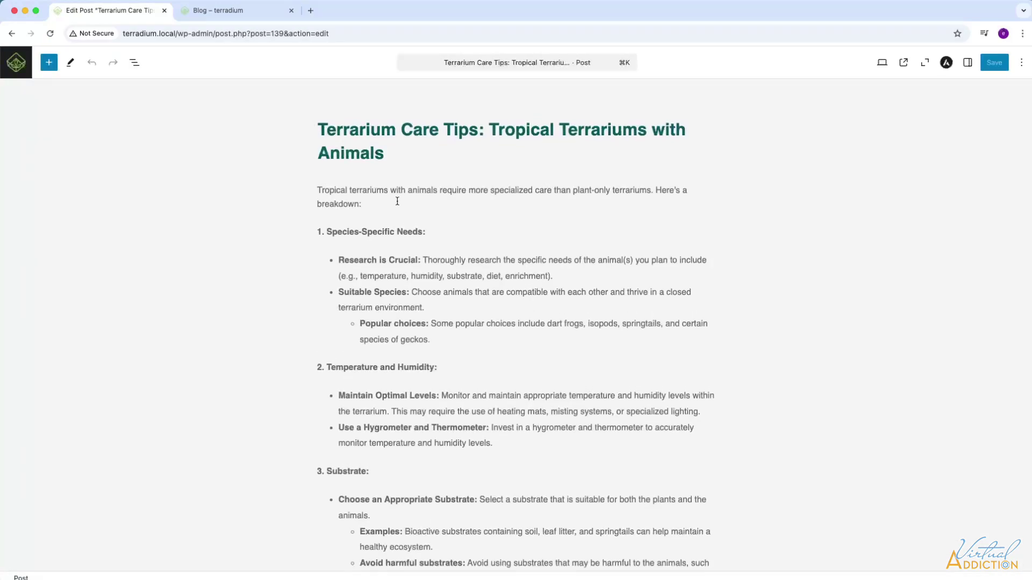
Set post1.png from the media library as the tropical terrariums post's featured image and save the post.
click(967, 63)
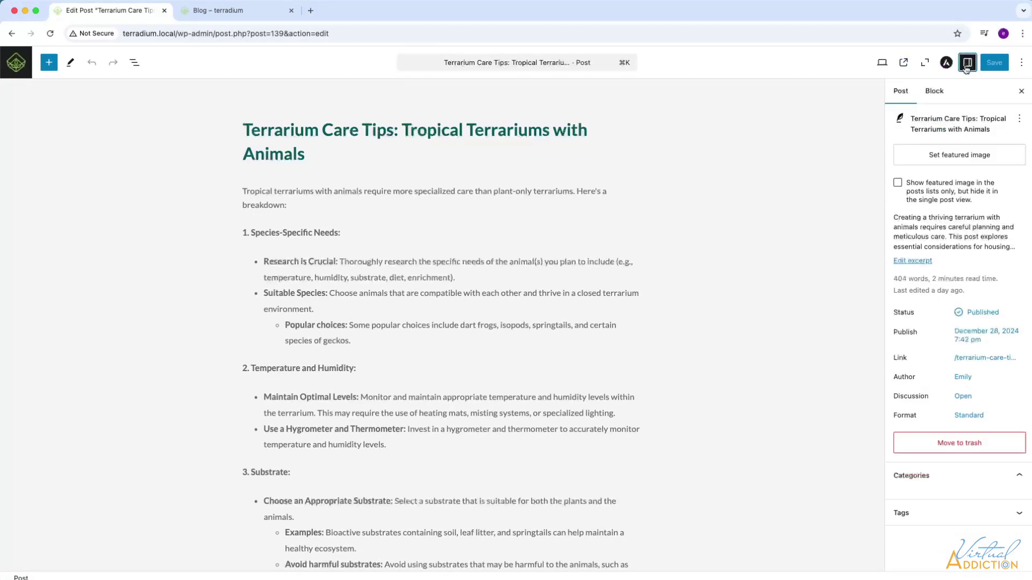
click(957, 156)
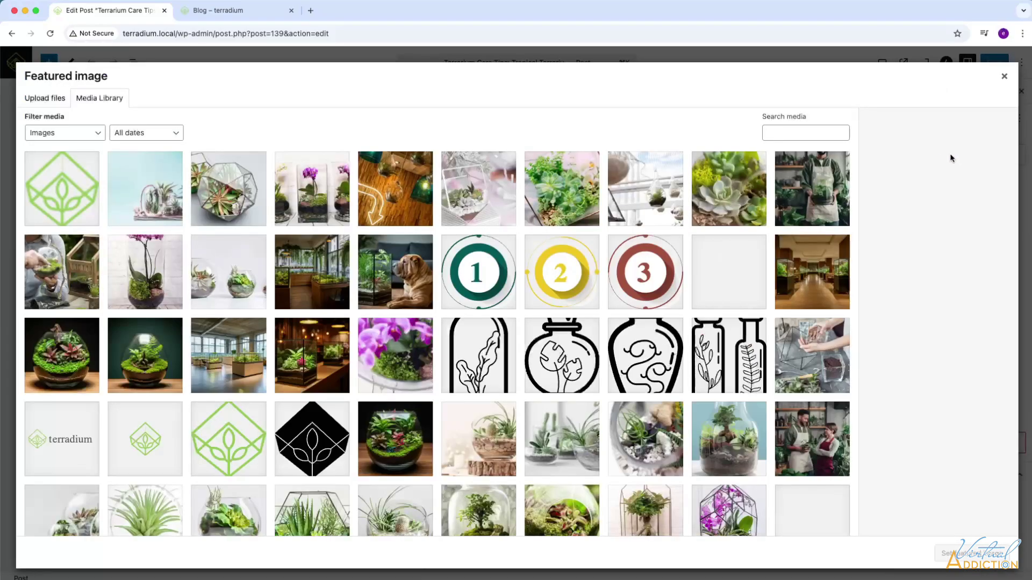
click(412, 443)
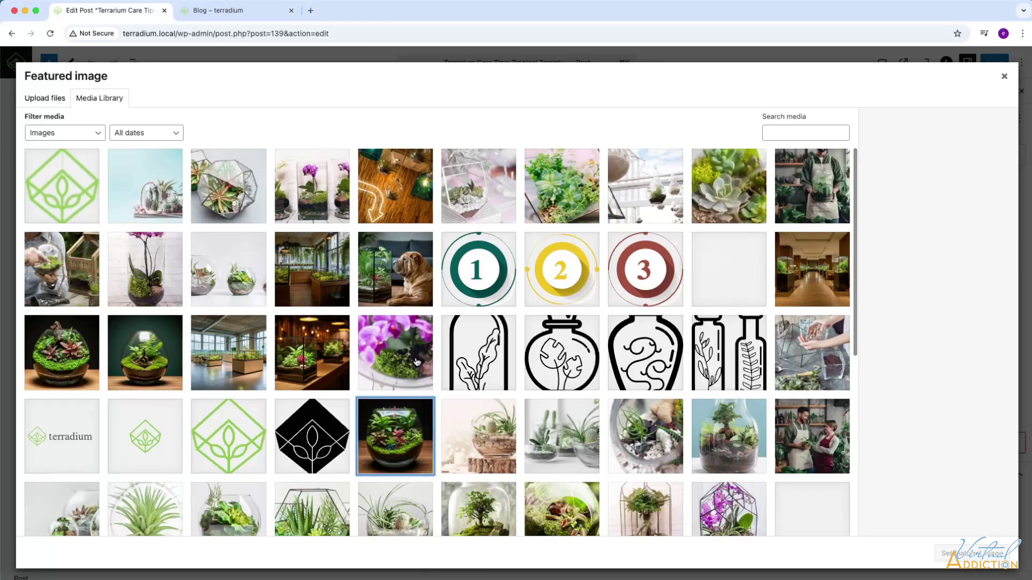
scroll(419, 333, down, 2)
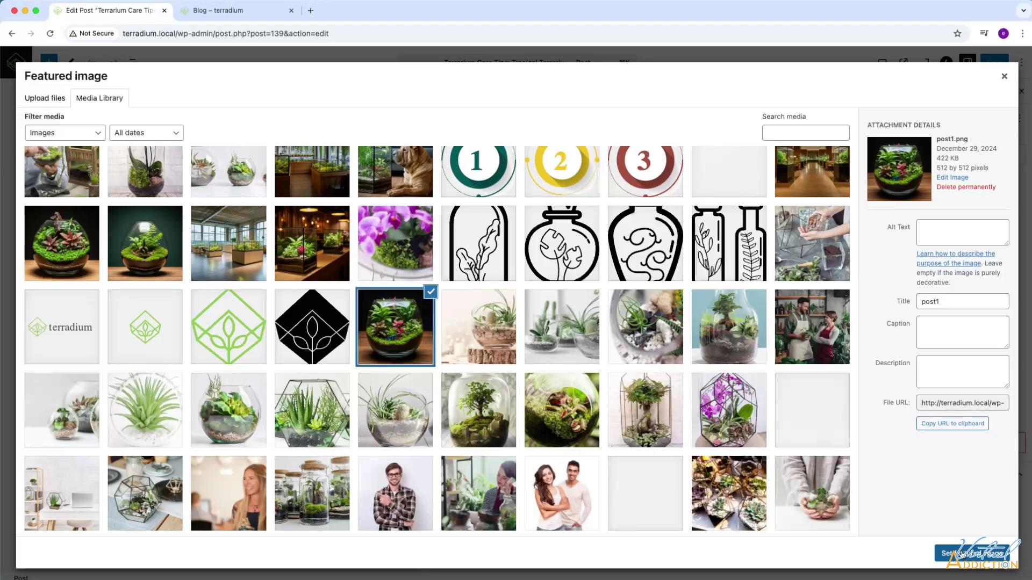
click(967, 553)
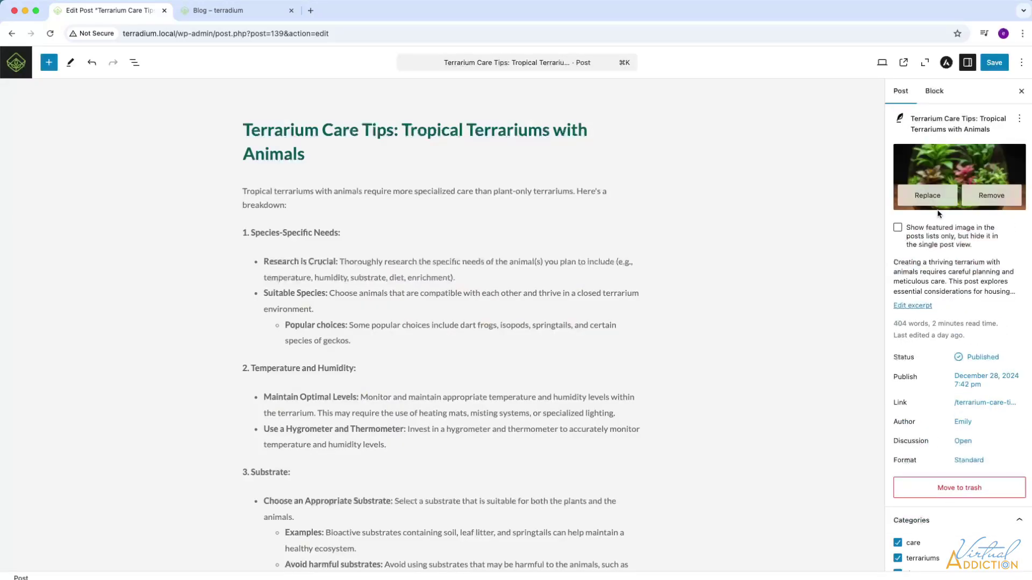
click(994, 64)
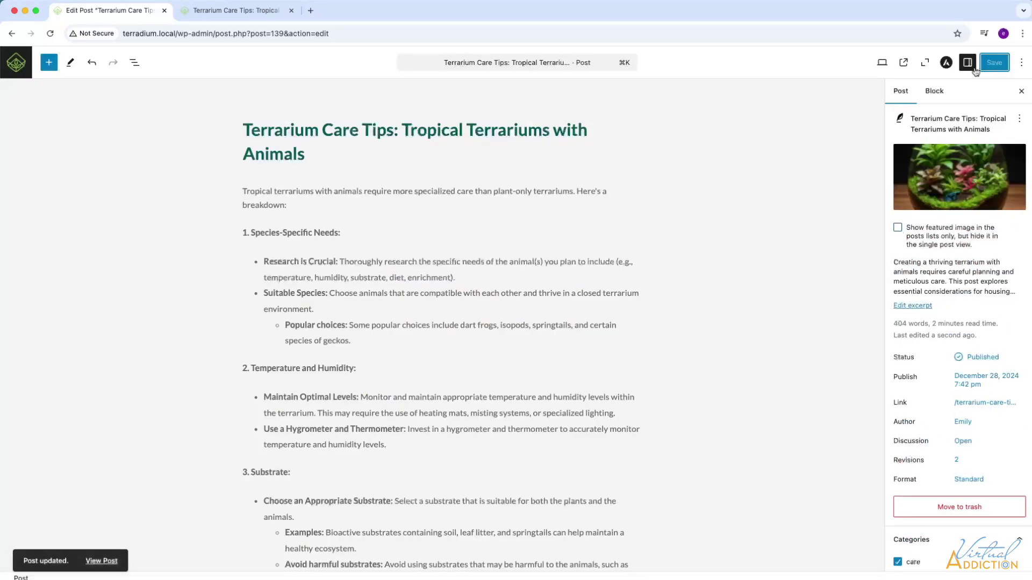
Edit the post "Terrarium Care Tips for Orchids", set home-gallery02.jpg as its featured image and save it.
click(16, 76)
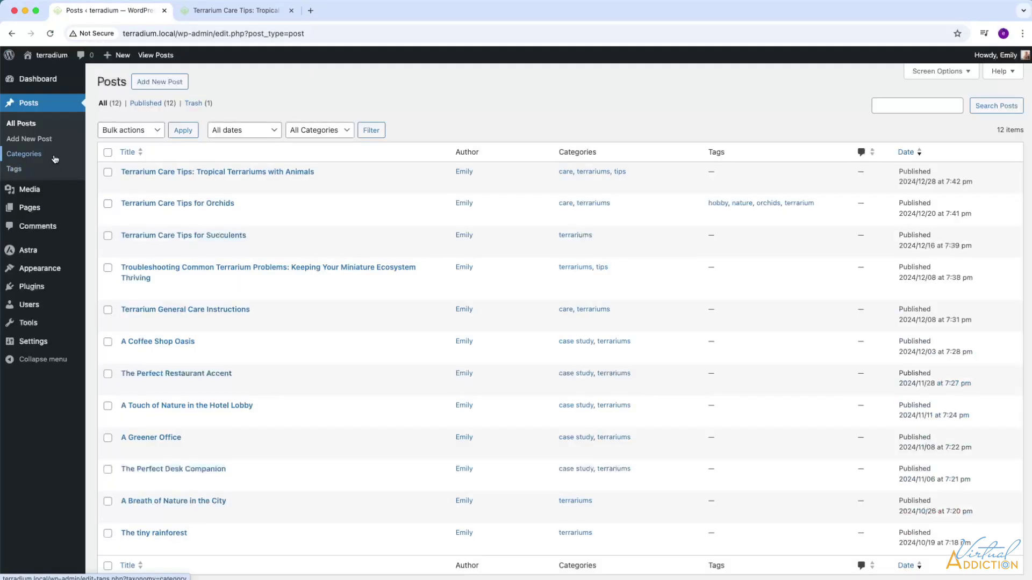
click(128, 217)
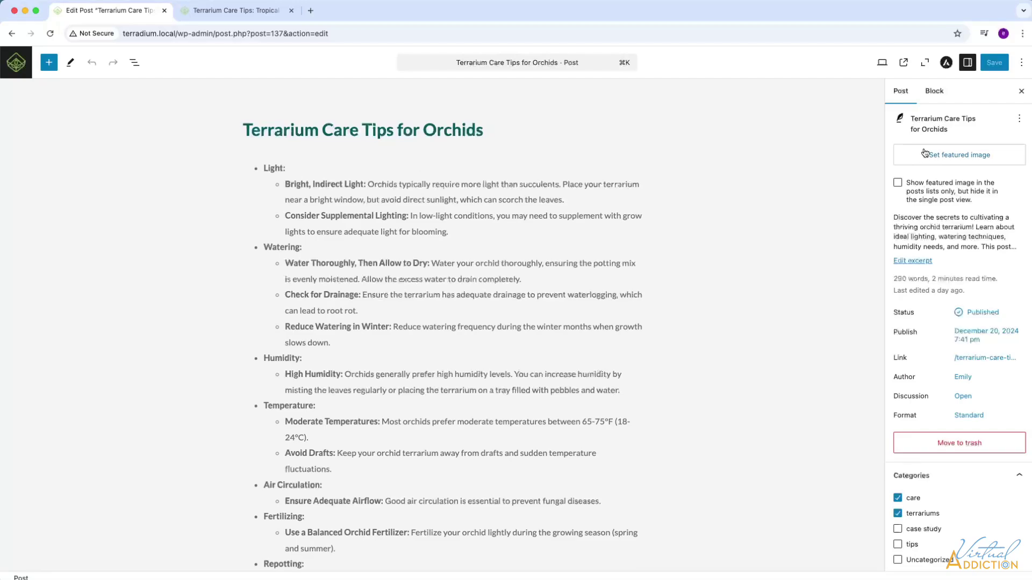
click(925, 153)
scroll(651, 370, down, 3)
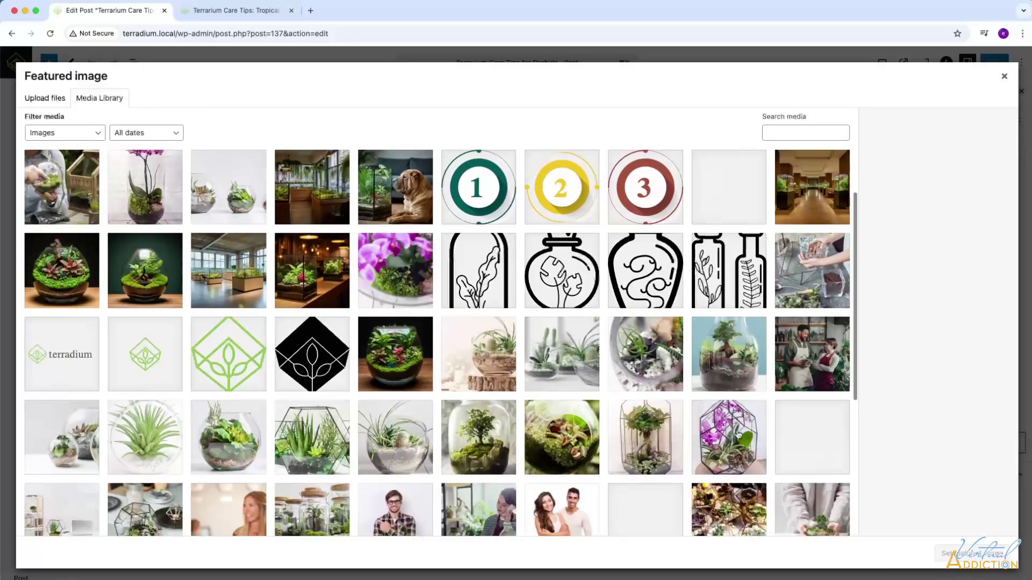
click(734, 442)
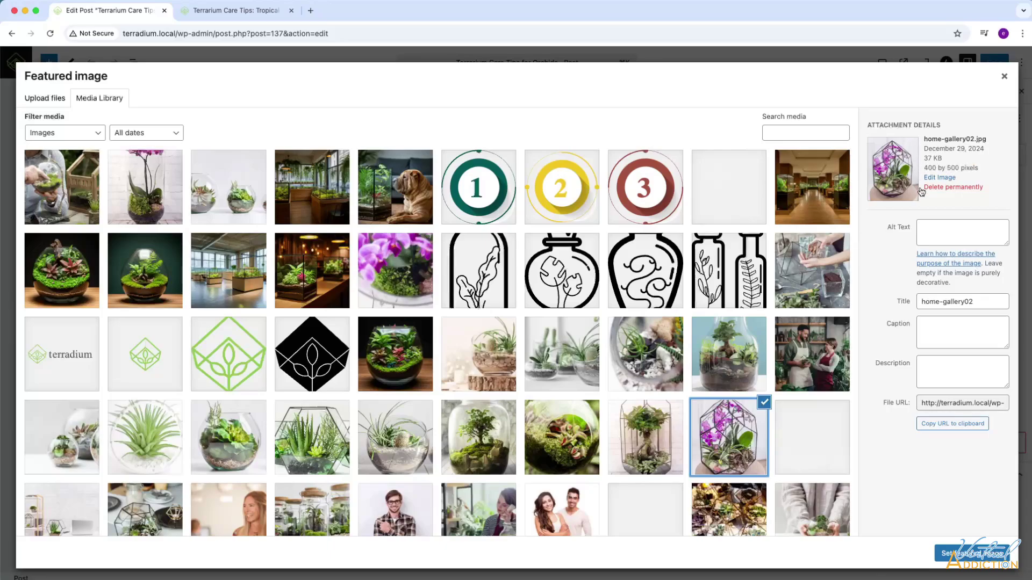
click(972, 554)
click(995, 62)
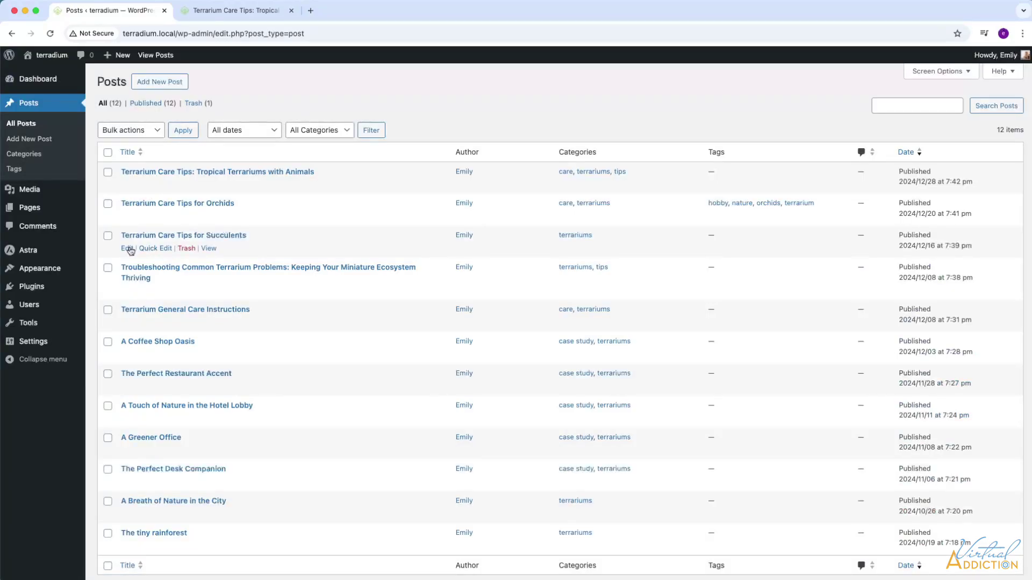
Edit the post "Terrarium Care Tips for Succulents", set solutions-gallery5.jpg as its featured image and save it.
click(128, 248)
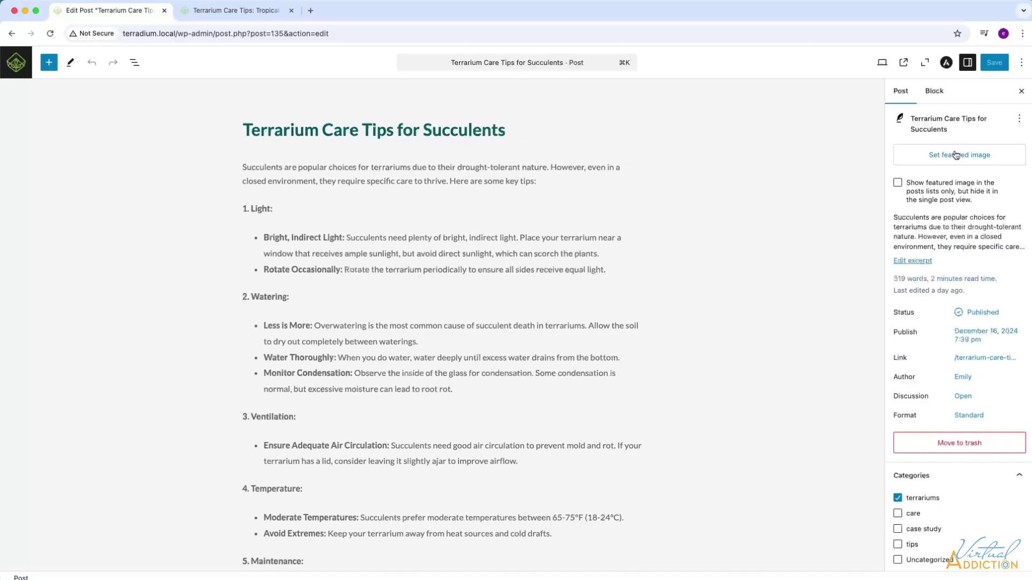
click(954, 155)
click(342, 438)
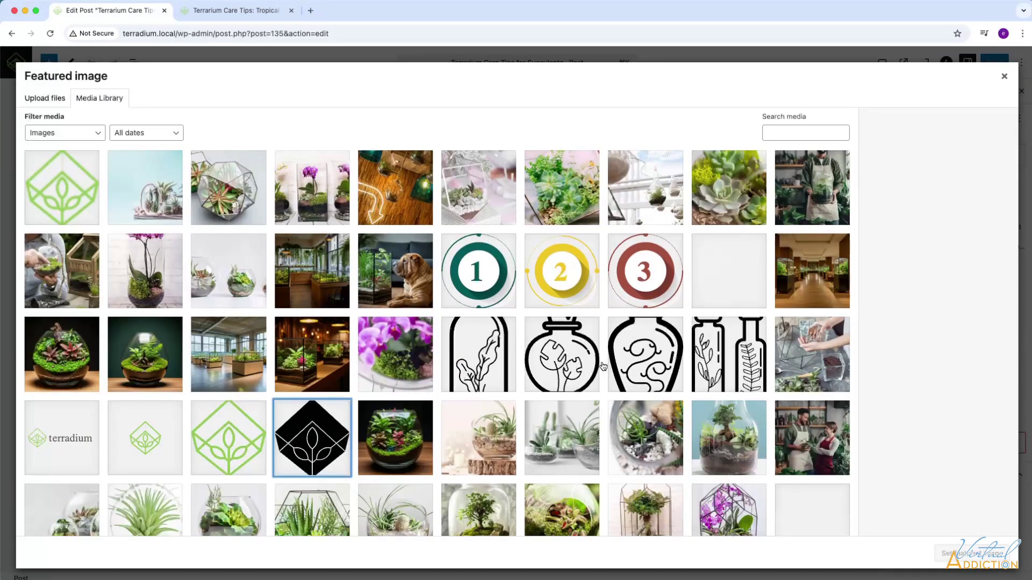
scroll(283, 370, down, 3)
scroll(284, 370, up, 3)
click(704, 160)
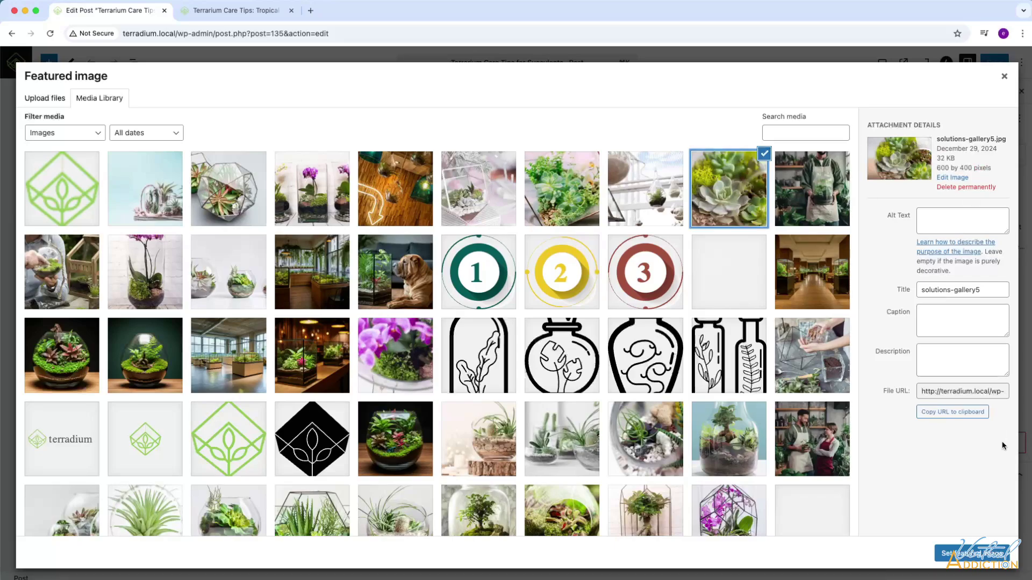
click(963, 554)
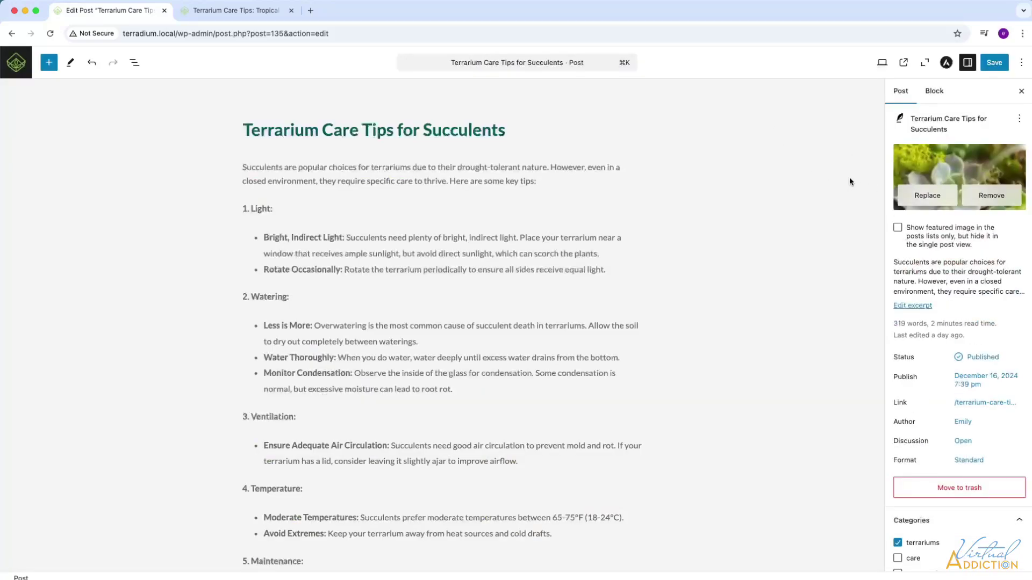
click(994, 62)
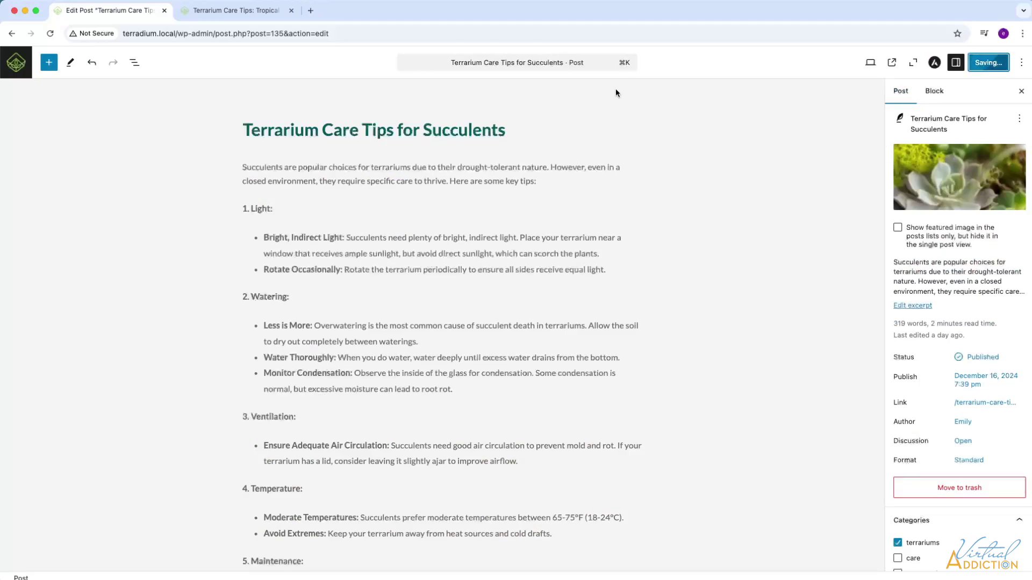
Open the live blog, narrow the responsive preview to about 856 px and examine the post cards with featured images.
click(245, 12)
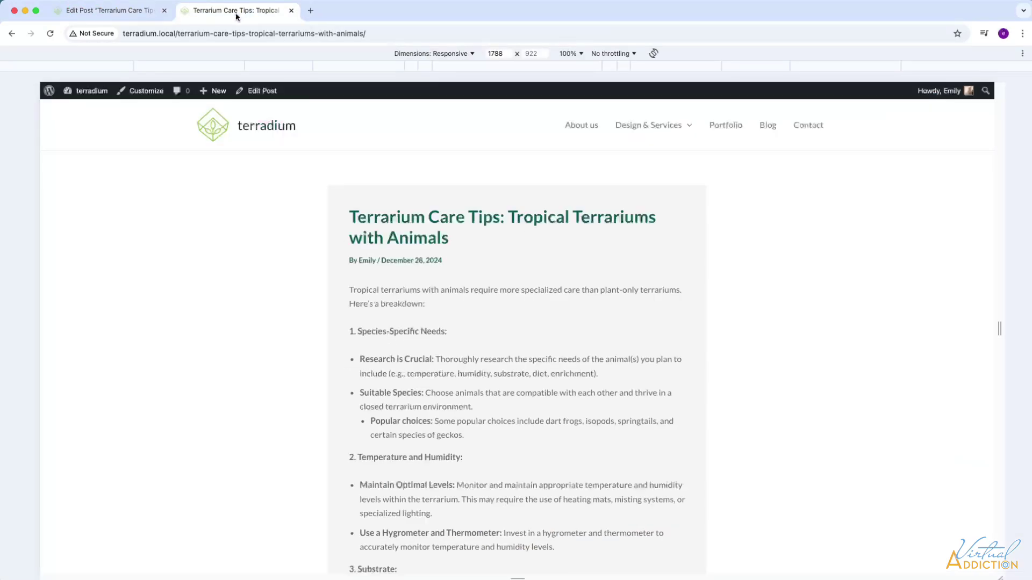
click(772, 127)
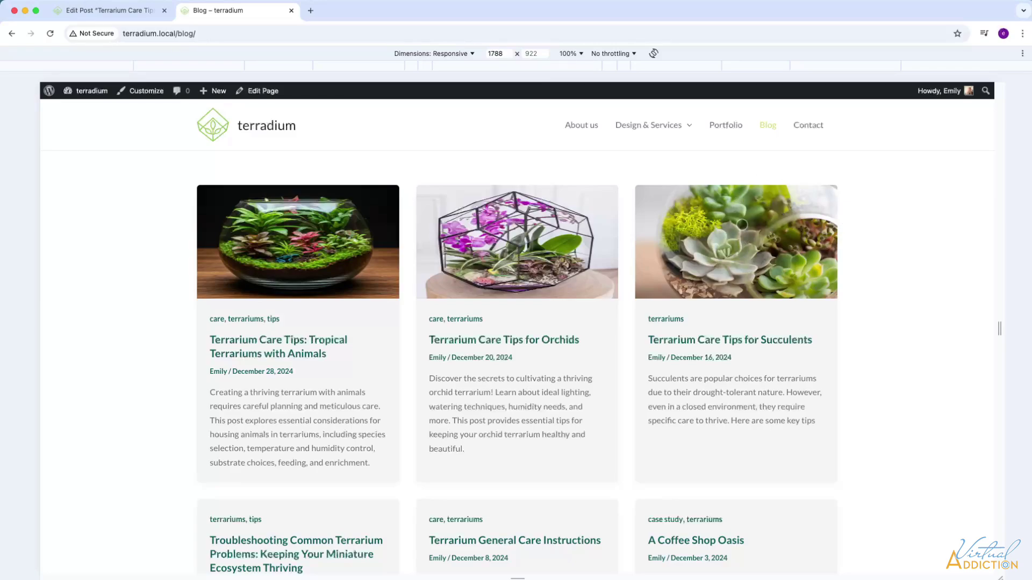
drag(995, 330, 748, 327)
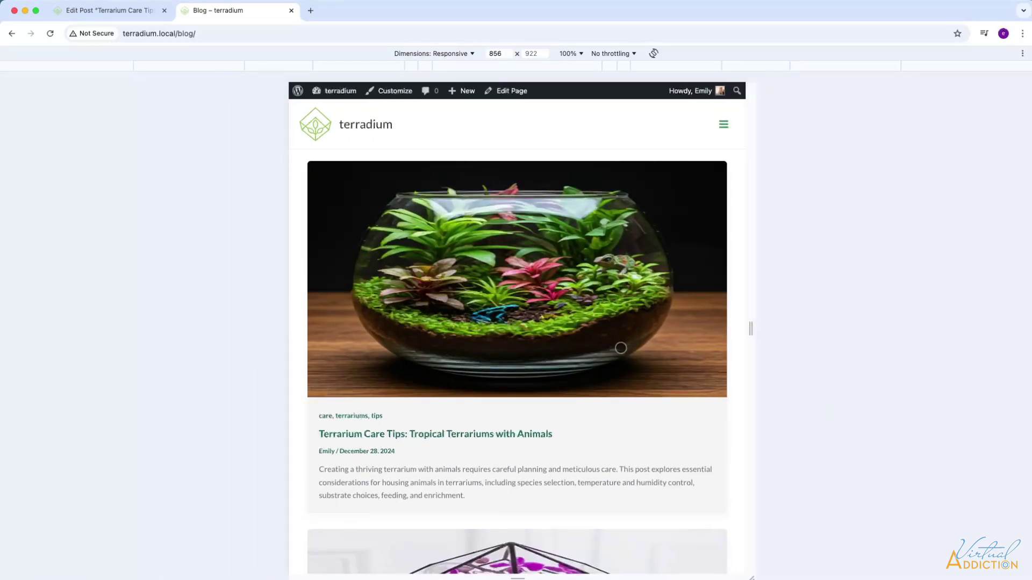
scroll(649, 328, down, 5)
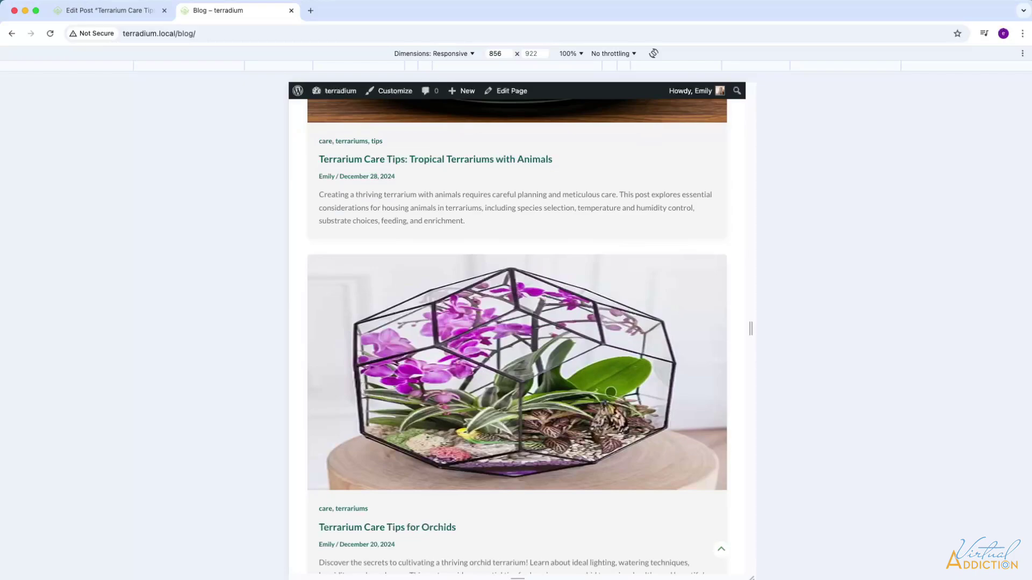
scroll(611, 393, down, 4)
scroll(575, 476, down, 4)
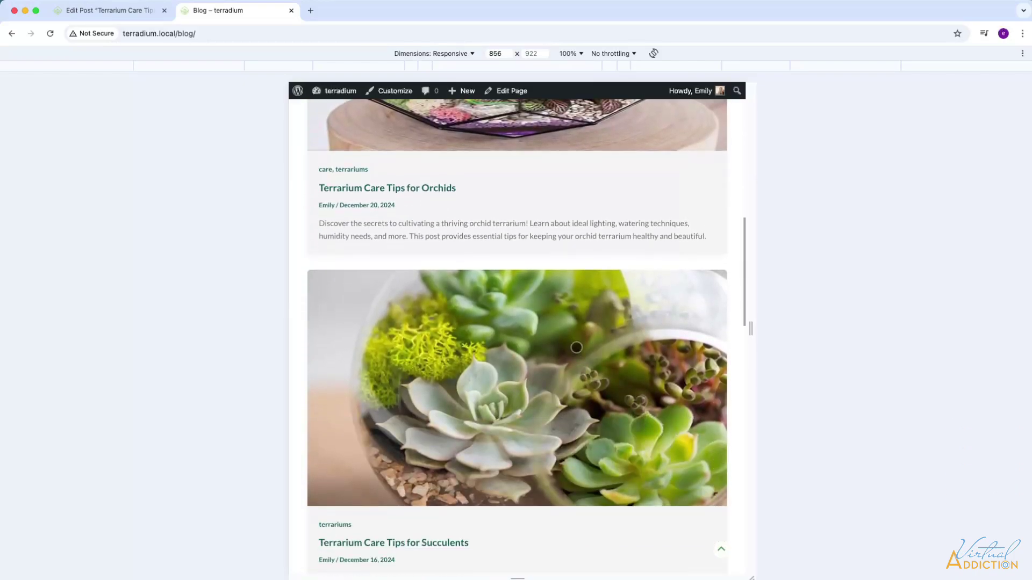
scroll(574, 507, up, 5)
scroll(659, 317, up, 8)
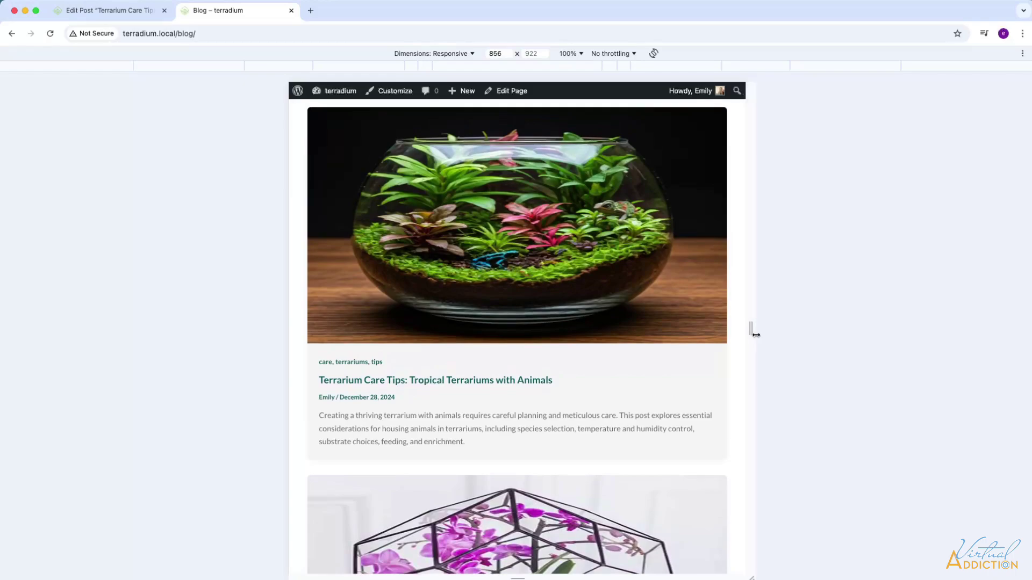
Widen the responsive preview of the live blog to about 1586 px and examine the post card grid.
drag(752, 329, 951, 319)
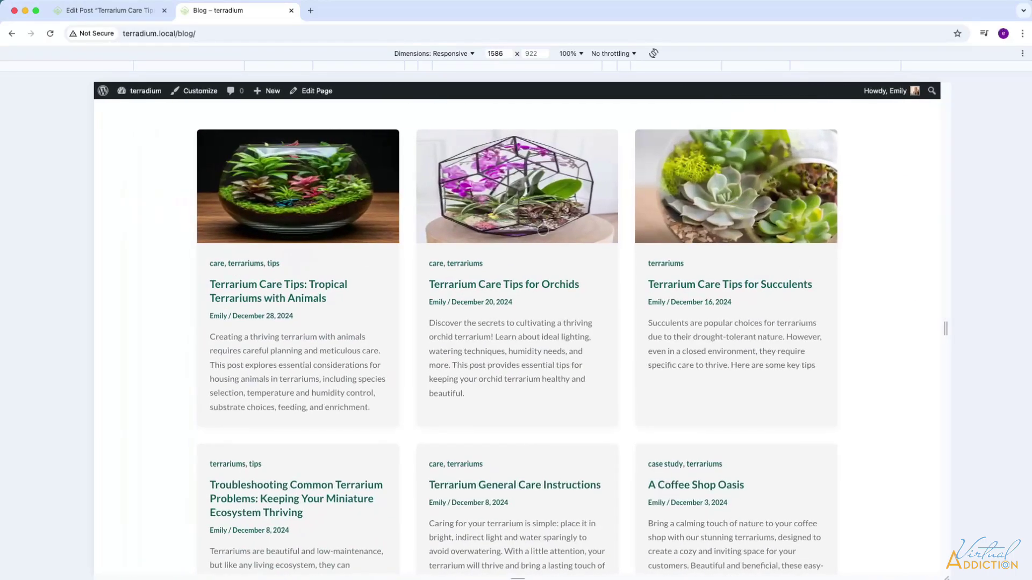
scroll(565, 391, up, 2)
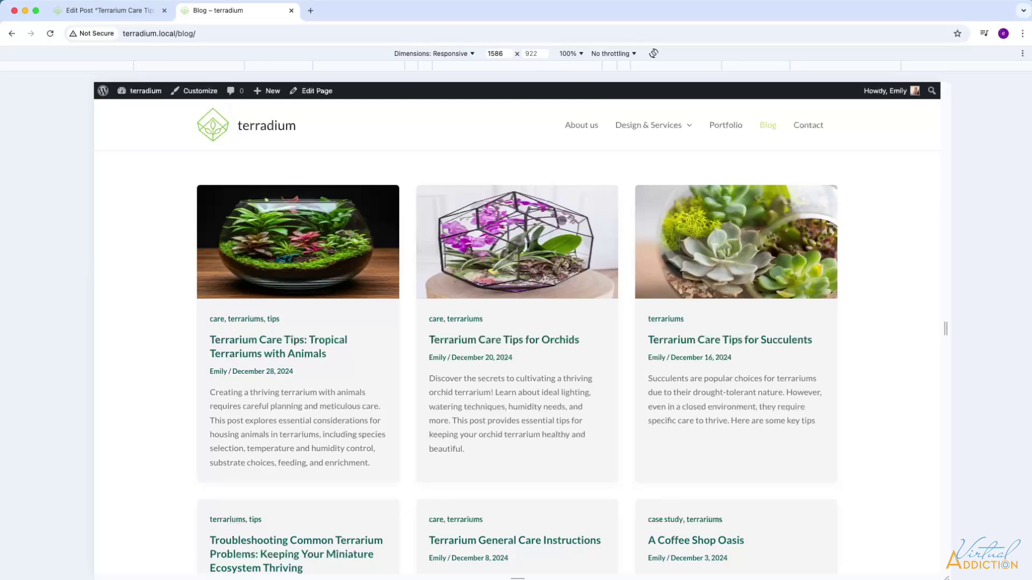
Leave the succulents post and open the theme customizer's Blog / Archive settings with the Blog page in the preview.
click(131, 14)
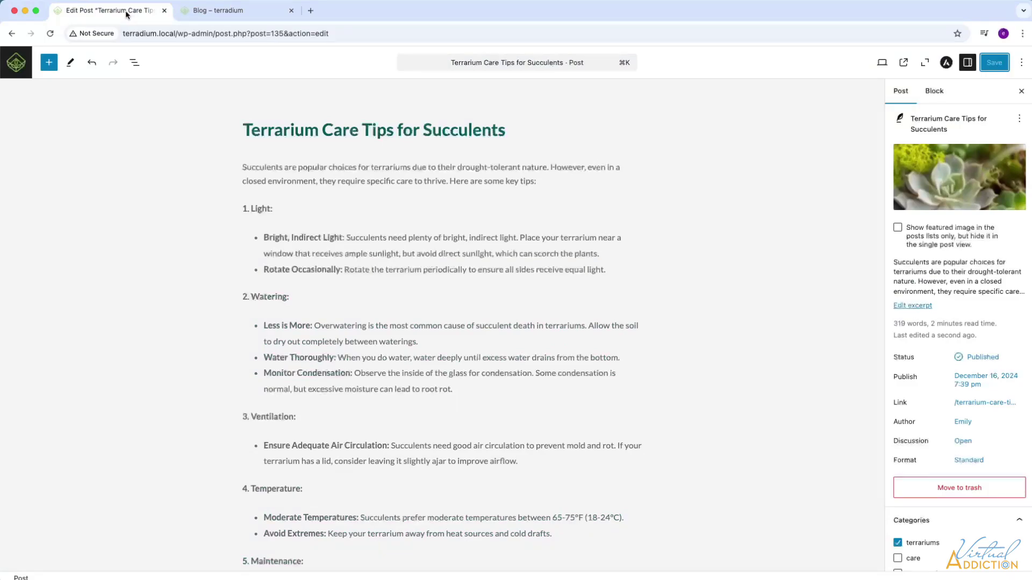
click(17, 64)
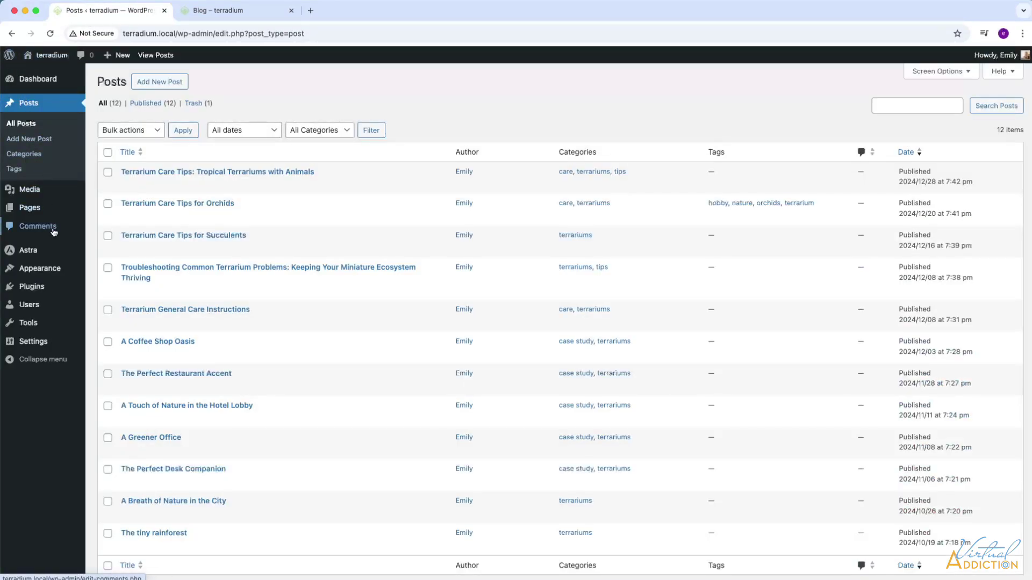
mouse_move(41, 272)
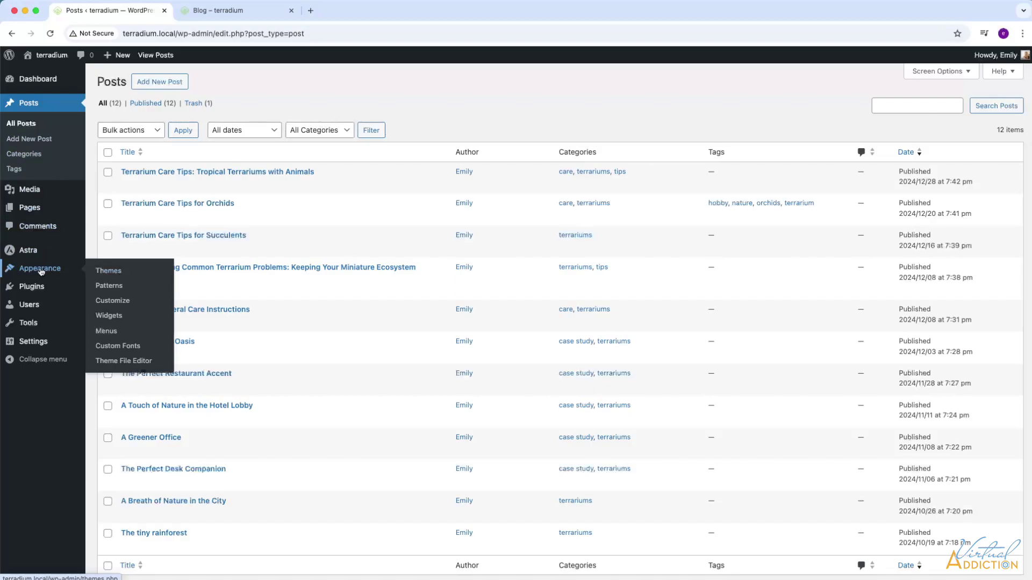
click(118, 300)
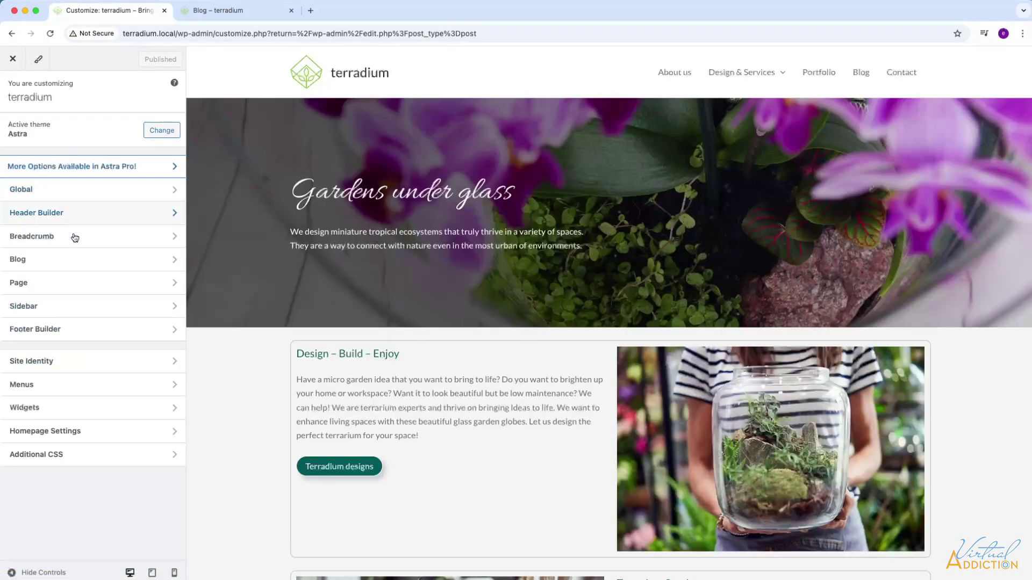
click(28, 262)
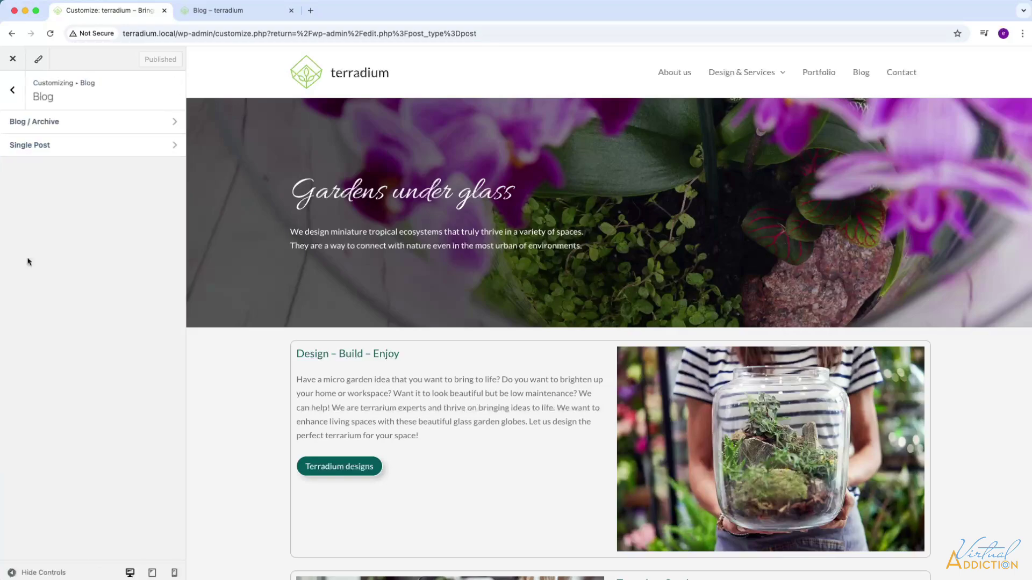
click(59, 123)
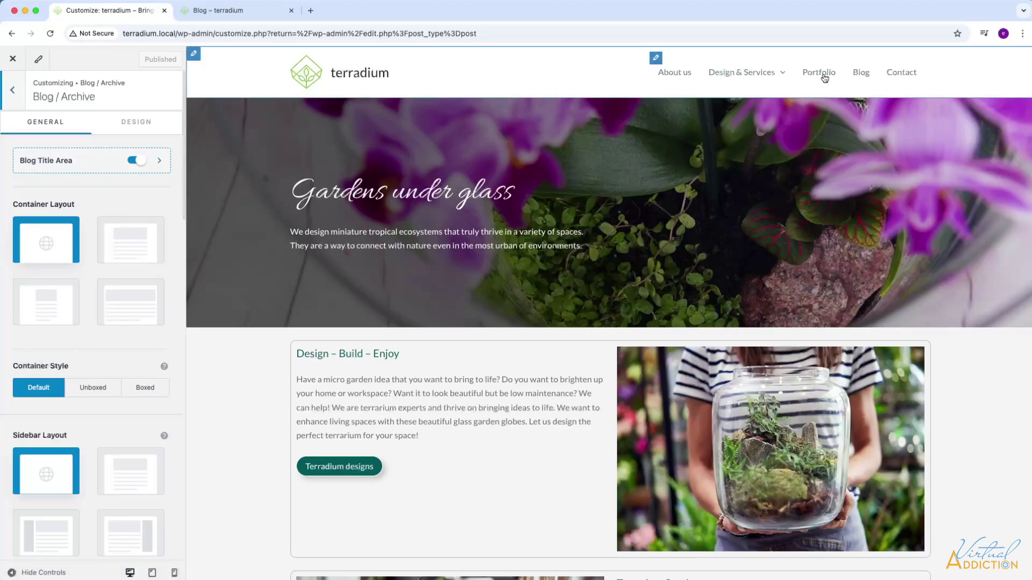
click(862, 74)
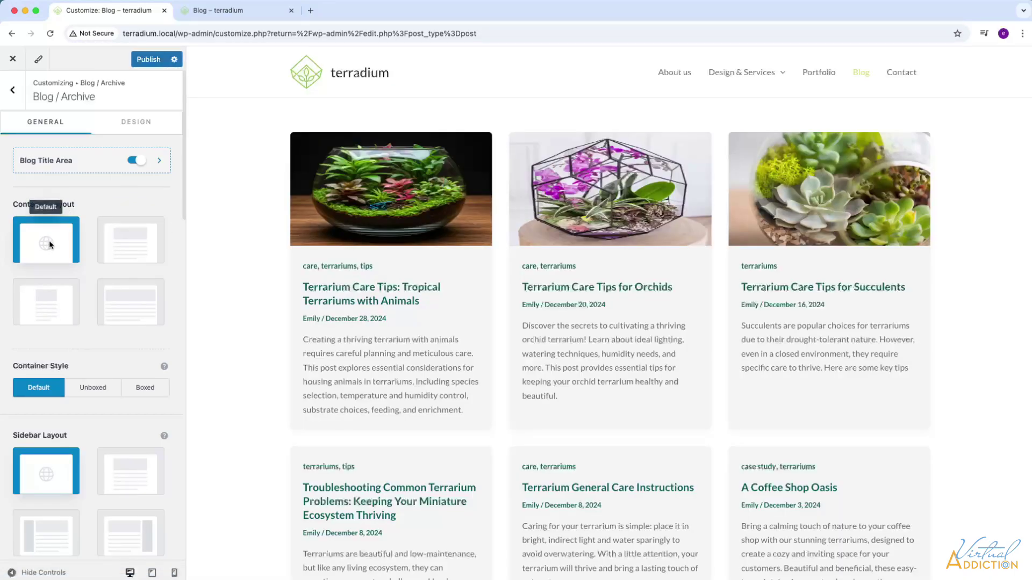
Try the normal, narrow and full-width container layouts for the blog and restore the Default layout.
click(140, 242)
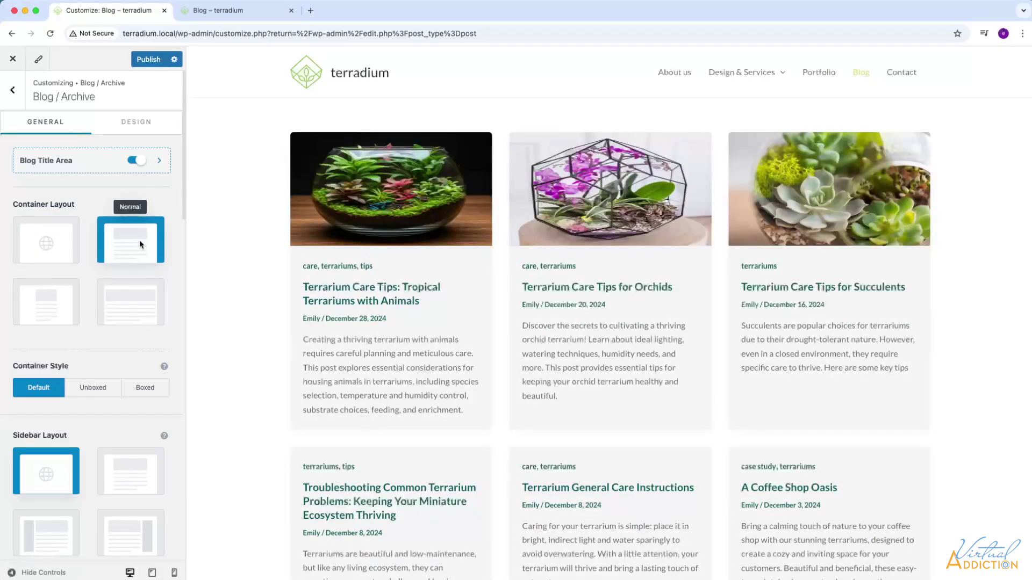
click(36, 304)
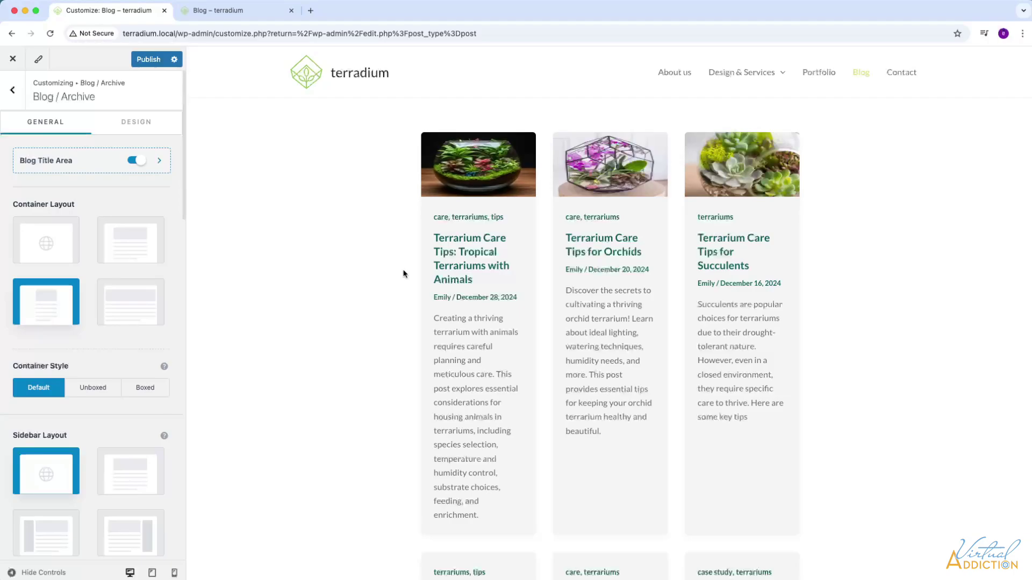
click(132, 308)
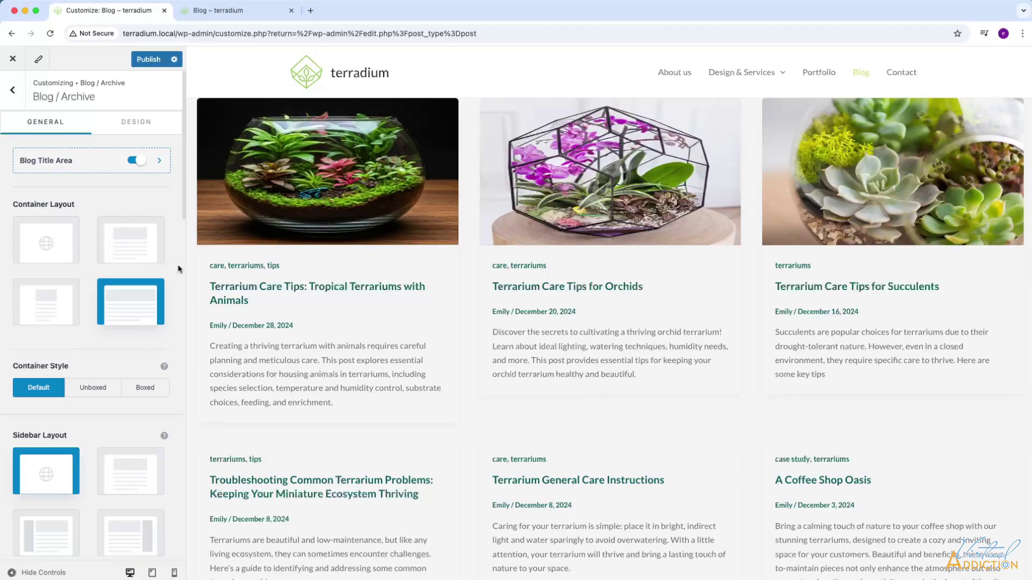
click(53, 244)
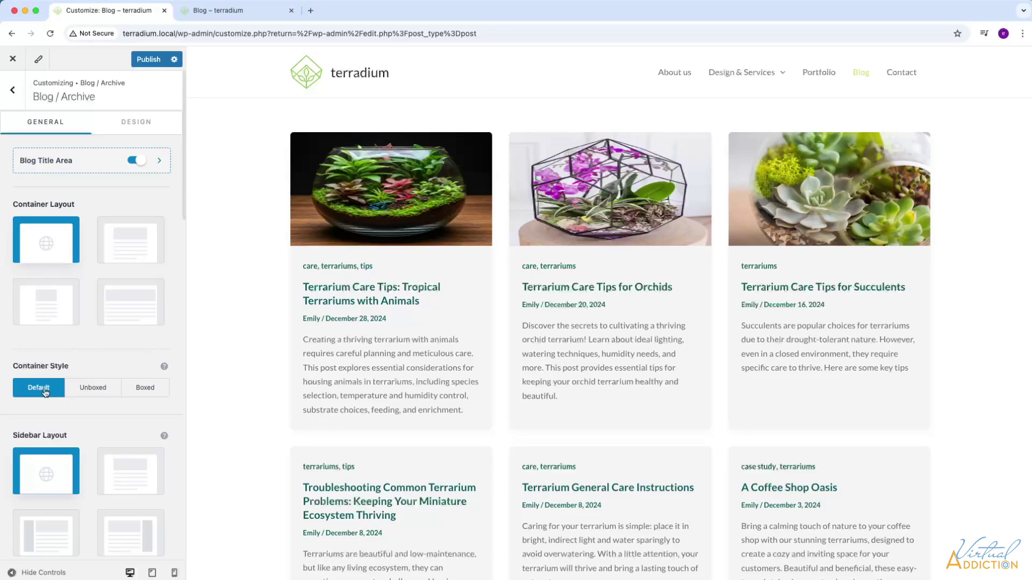
Try the Unboxed and Boxed container styles for the blog and restore the Default style.
click(94, 389)
click(137, 389)
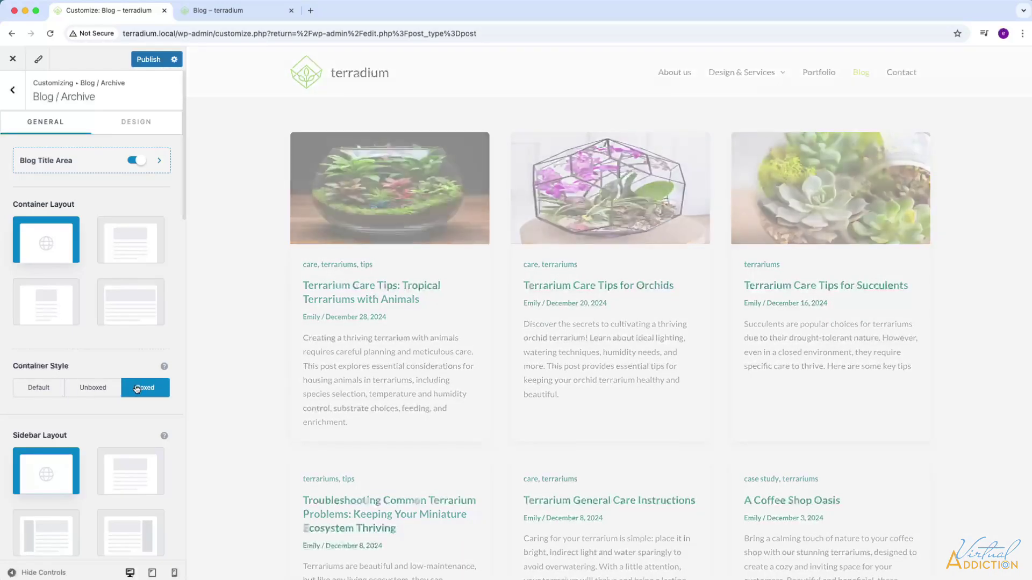
click(41, 390)
Try the list blog layout and the one with text over the images, and restore the Grid layout.
scroll(57, 416, down, 2)
scroll(57, 417, down, 2)
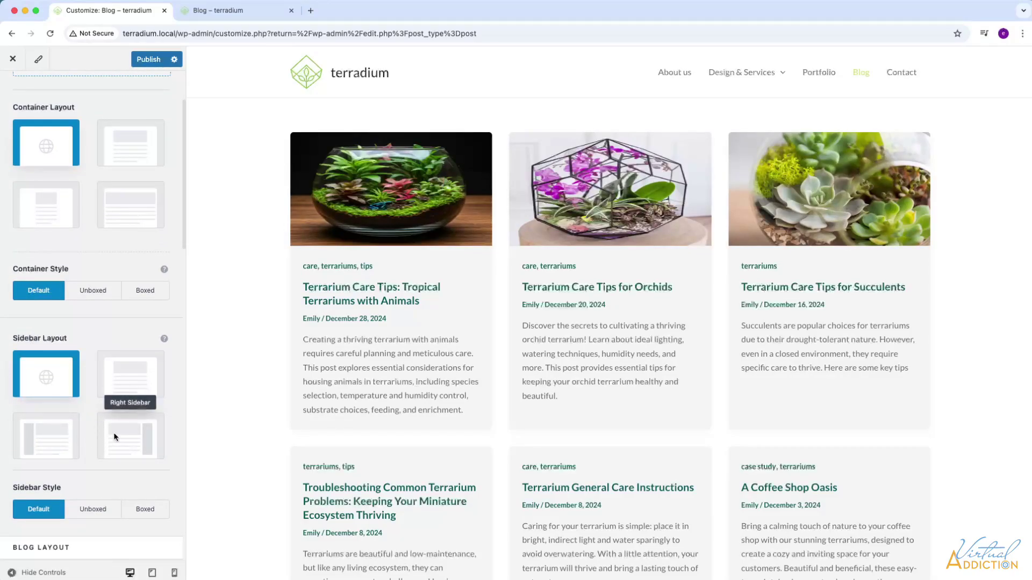
scroll(704, 449, down, 3)
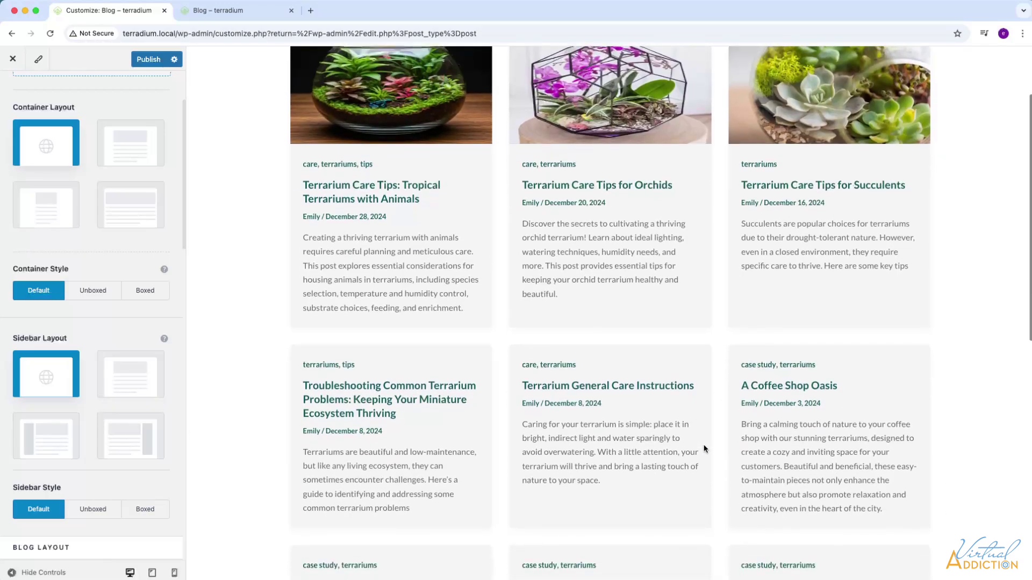
scroll(704, 449, up, 3)
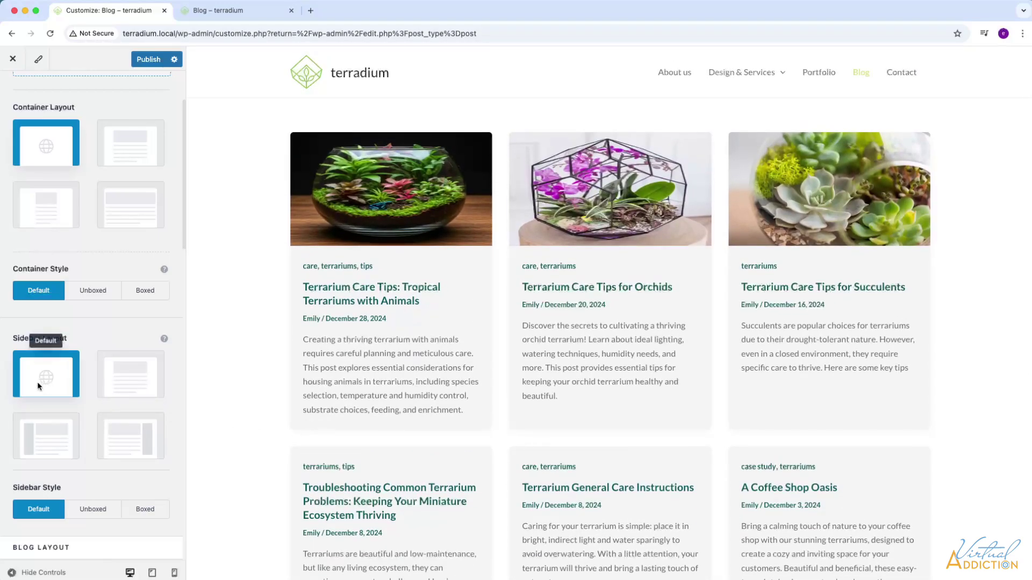
scroll(11, 362, down, 4)
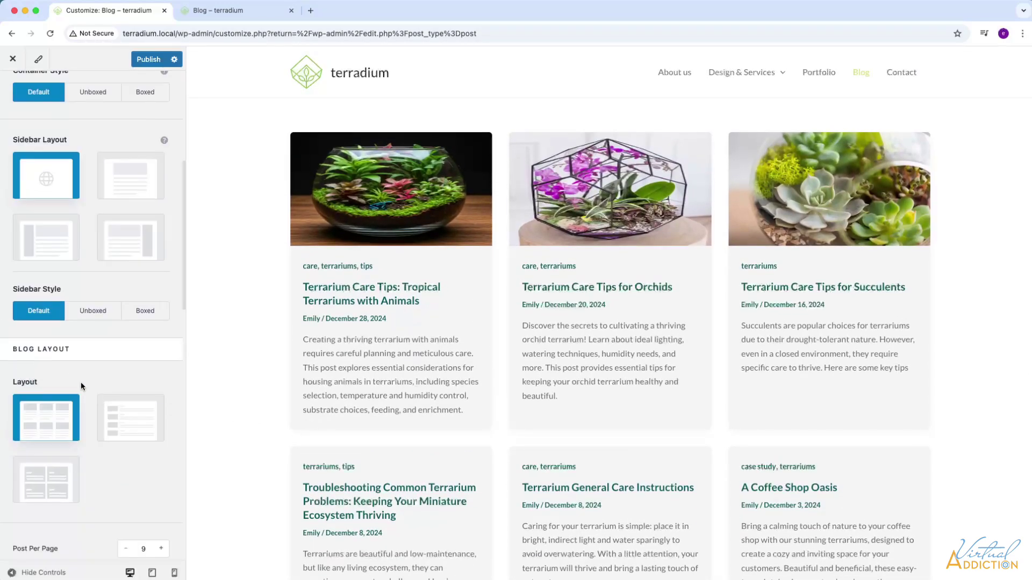
scroll(81, 383, down, 1)
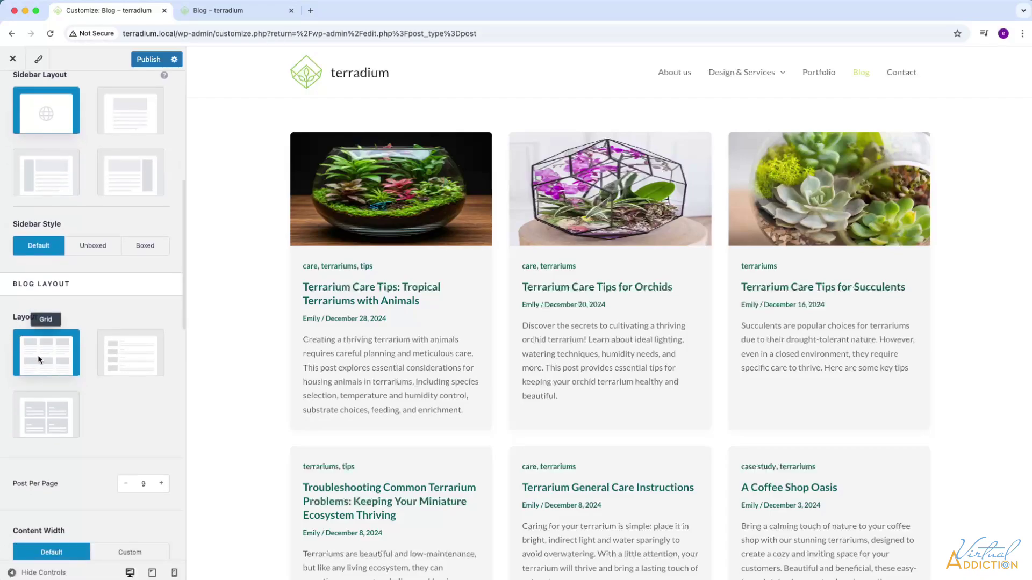
click(119, 352)
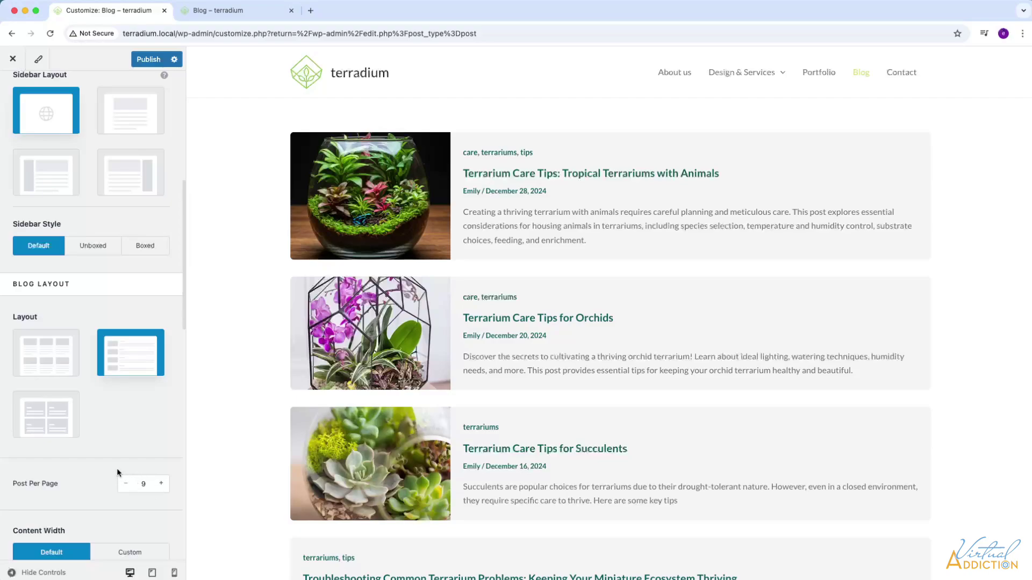
click(46, 427)
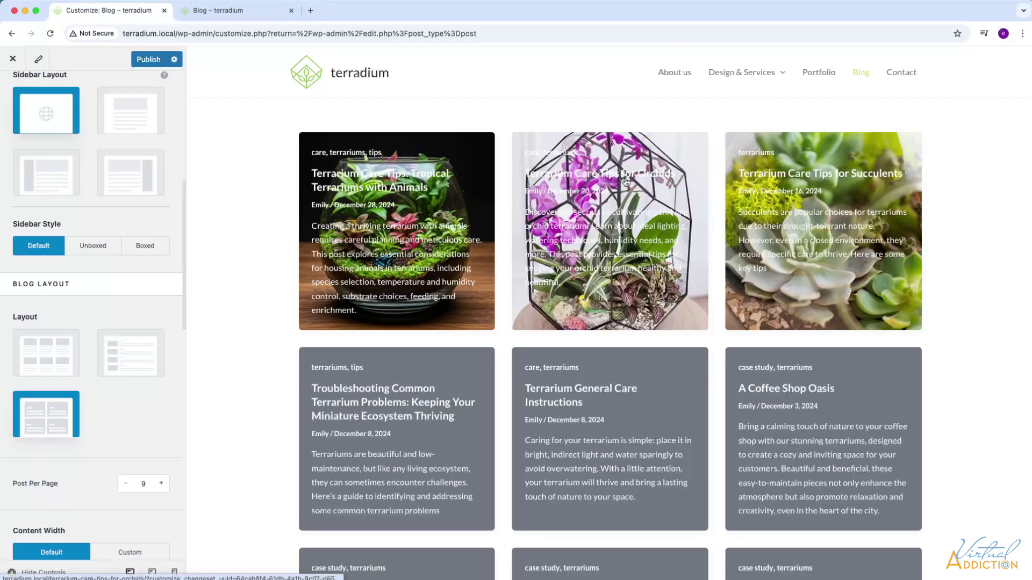
scroll(127, 353, down, 2)
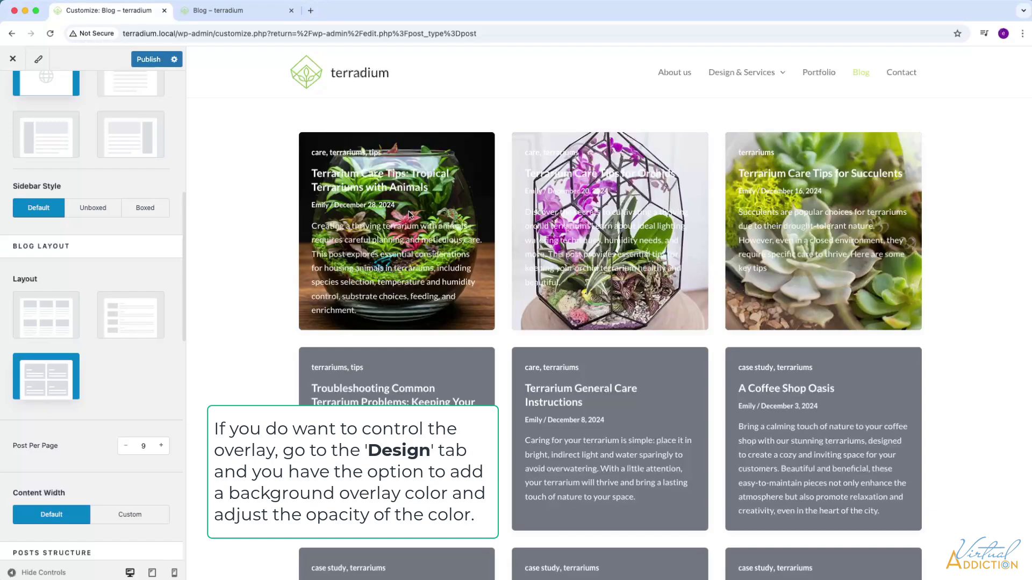
scroll(156, 186, up, 7)
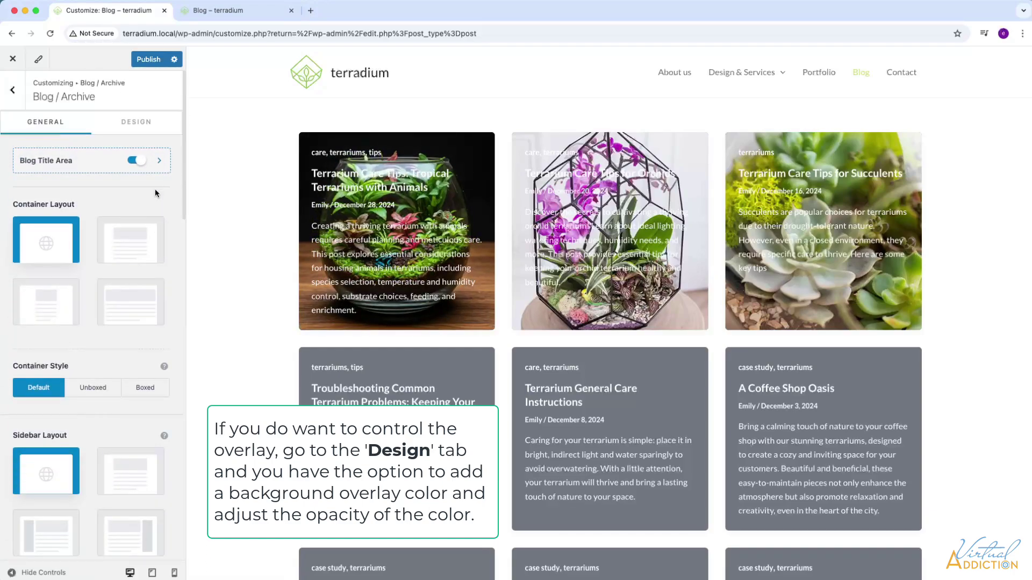
scroll(84, 356, down, 5)
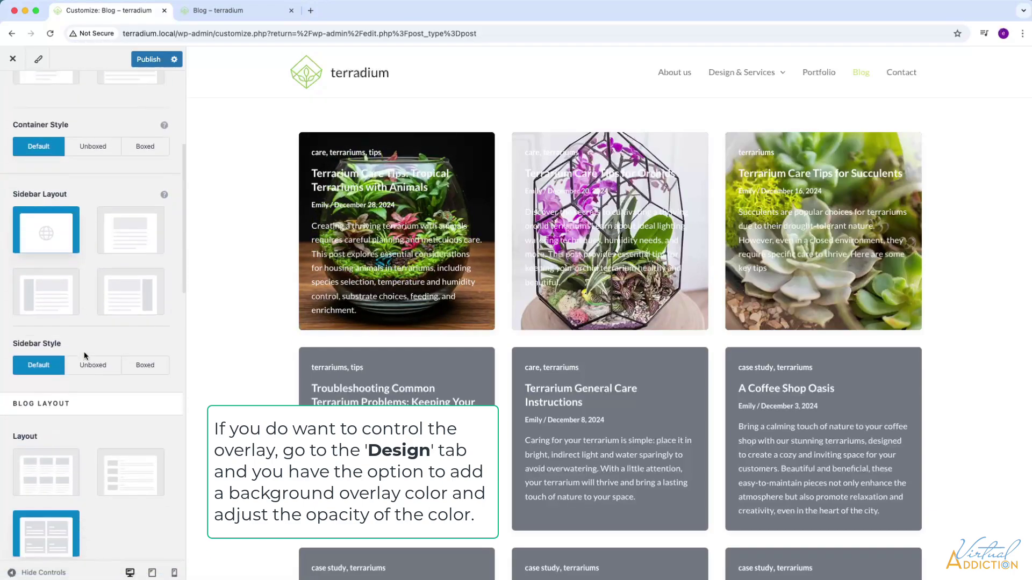
scroll(84, 352, down, 4)
click(37, 303)
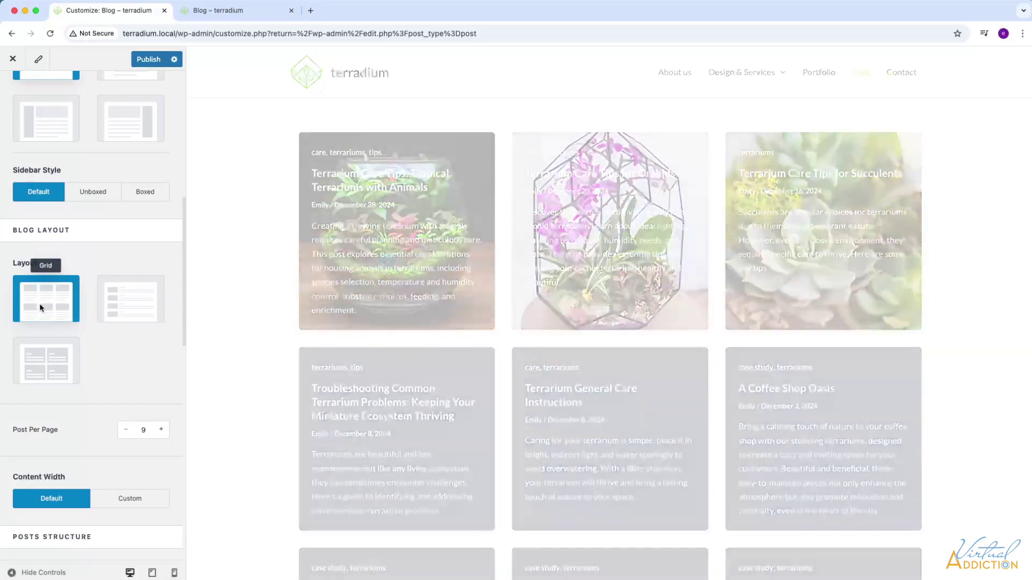
Try the Custom content width for the blog and restore the Default width.
scroll(55, 474, down, 1)
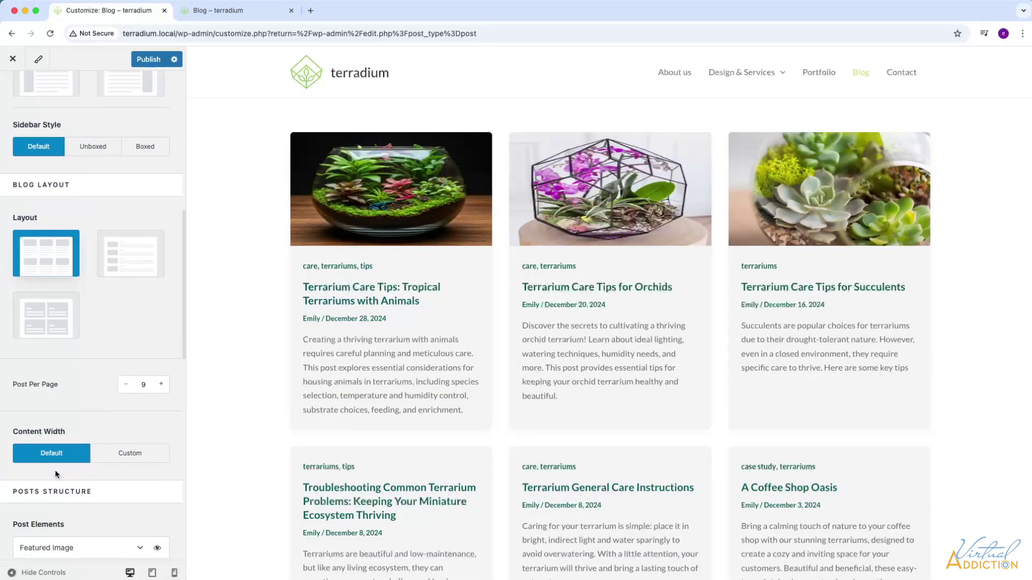
scroll(55, 471, down, 1)
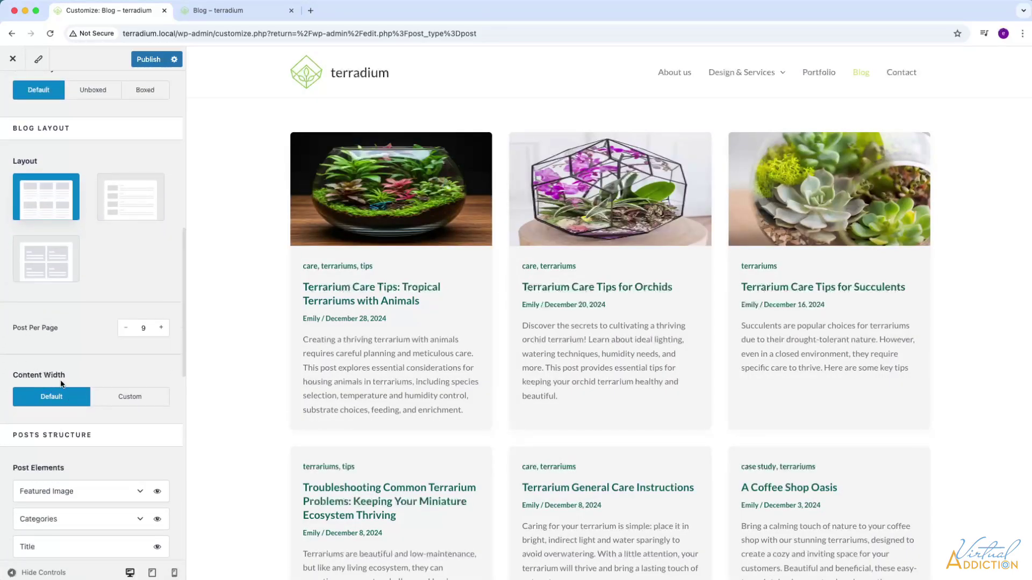
click(126, 400)
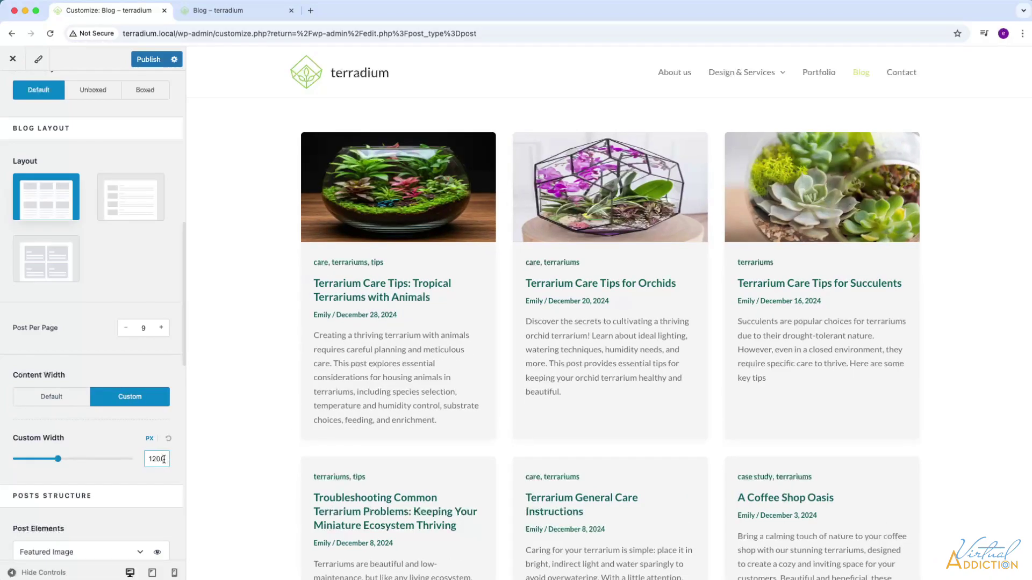
click(53, 397)
In the blog's post elements, hide and reshow the Featured Image and hide the Categories.
scroll(89, 425, down, 2)
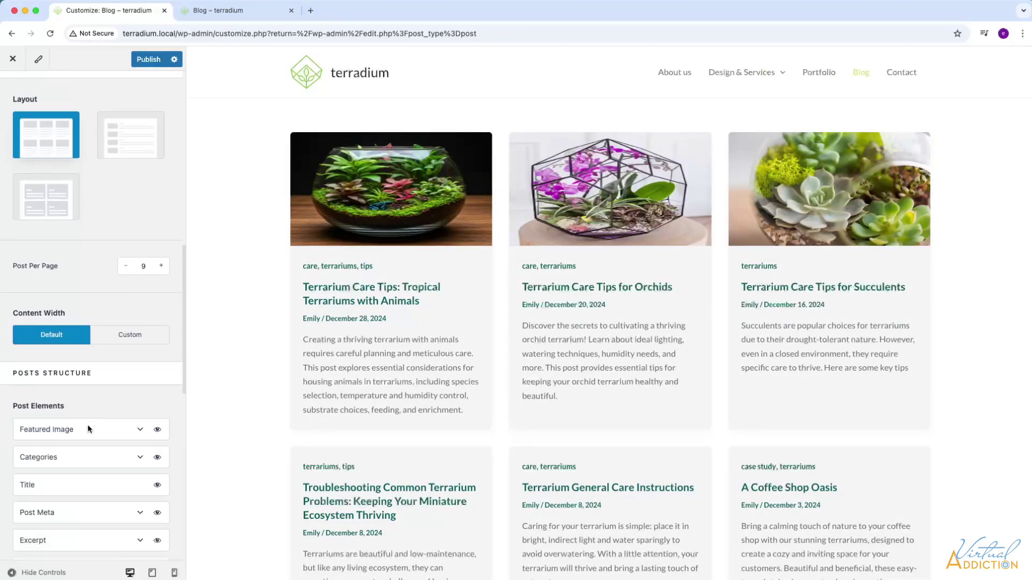
scroll(89, 429, down, 2)
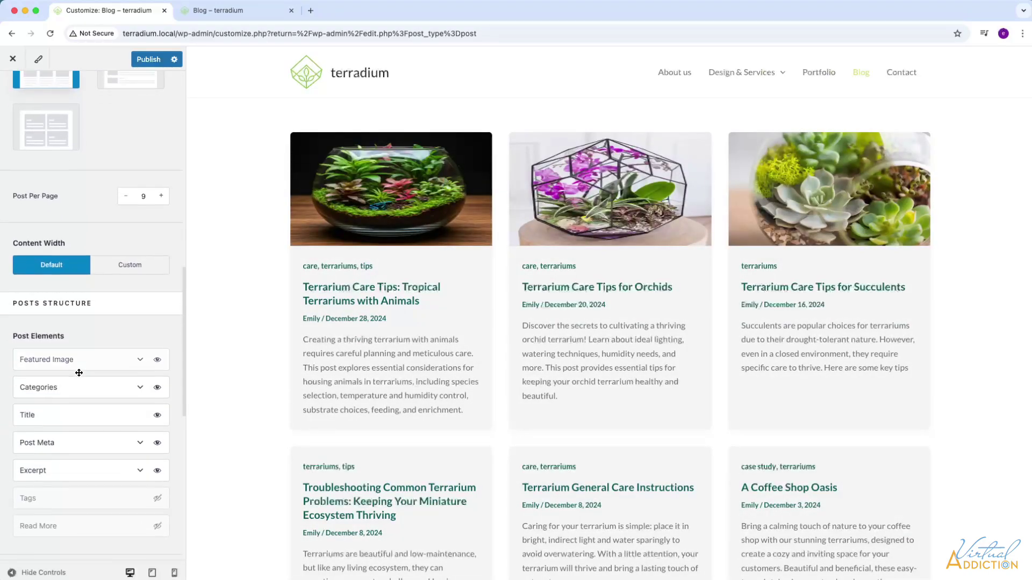
scroll(79, 373, down, 2)
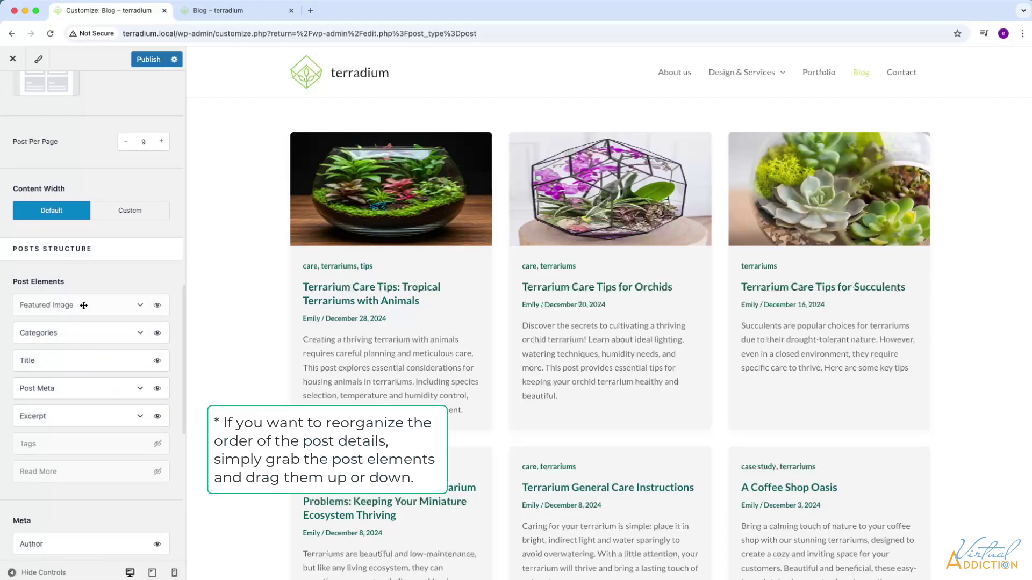
click(158, 307)
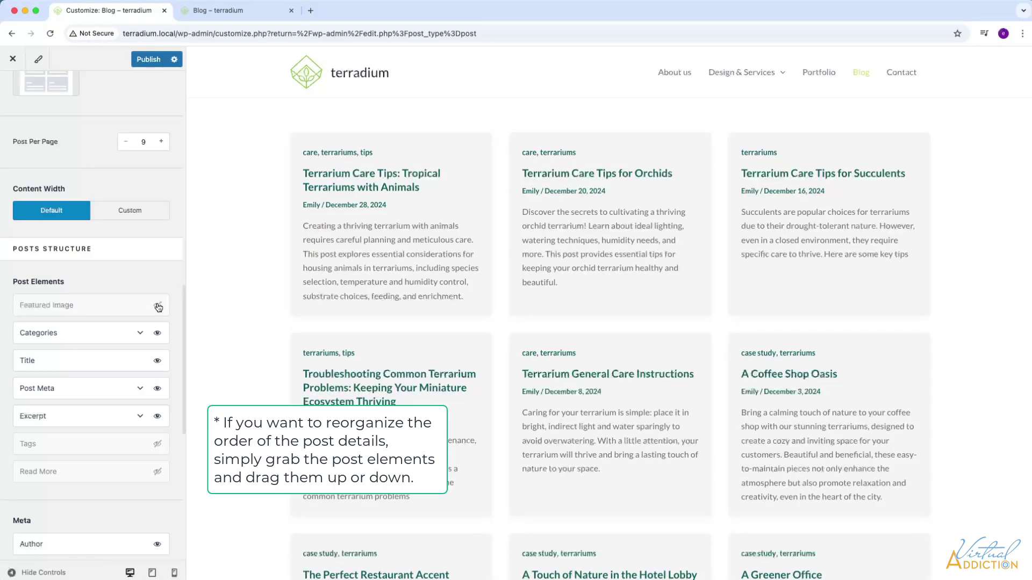
click(156, 306)
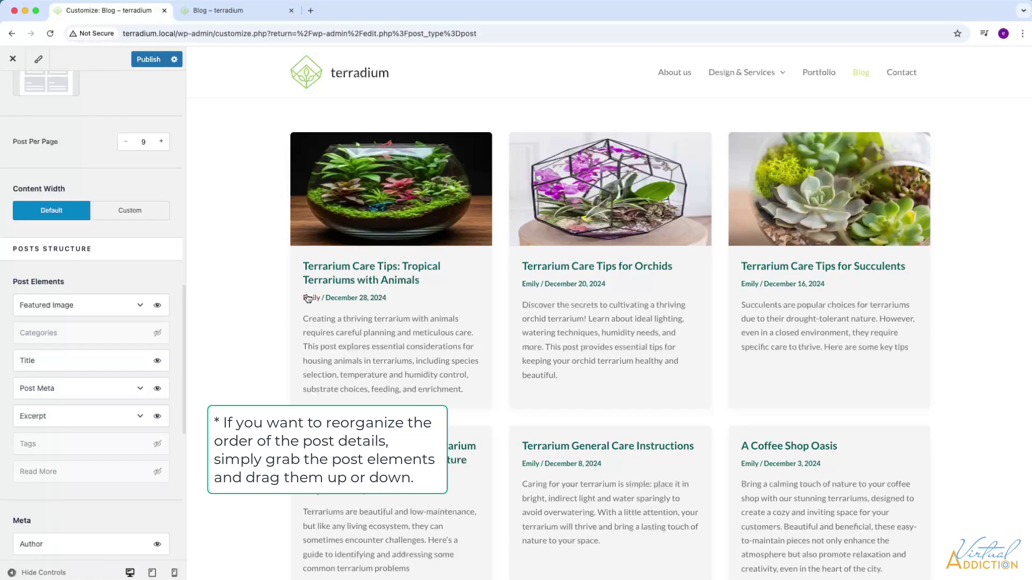
Set the Post Meta divider type to a dash between author and date.
click(139, 388)
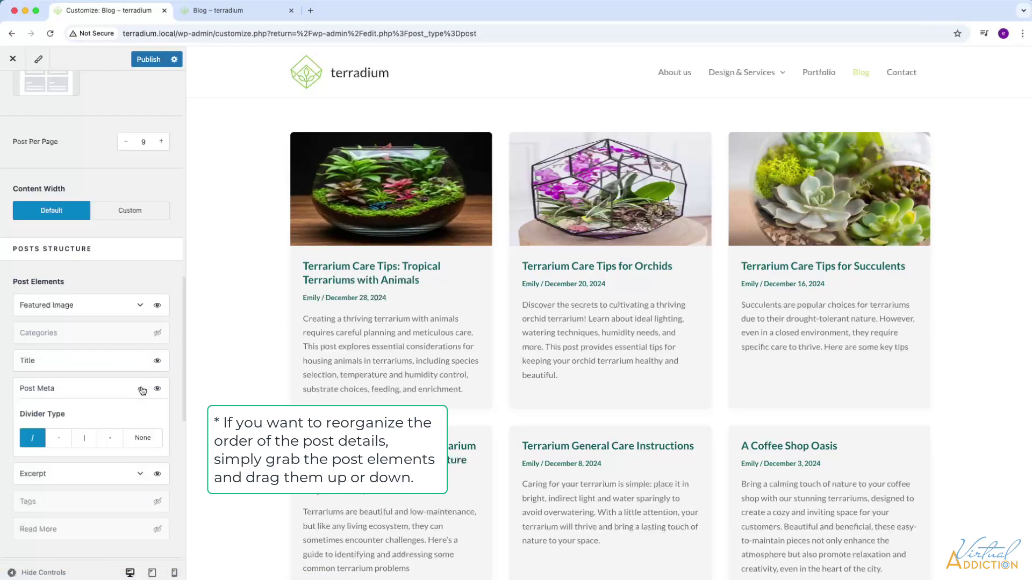
click(58, 444)
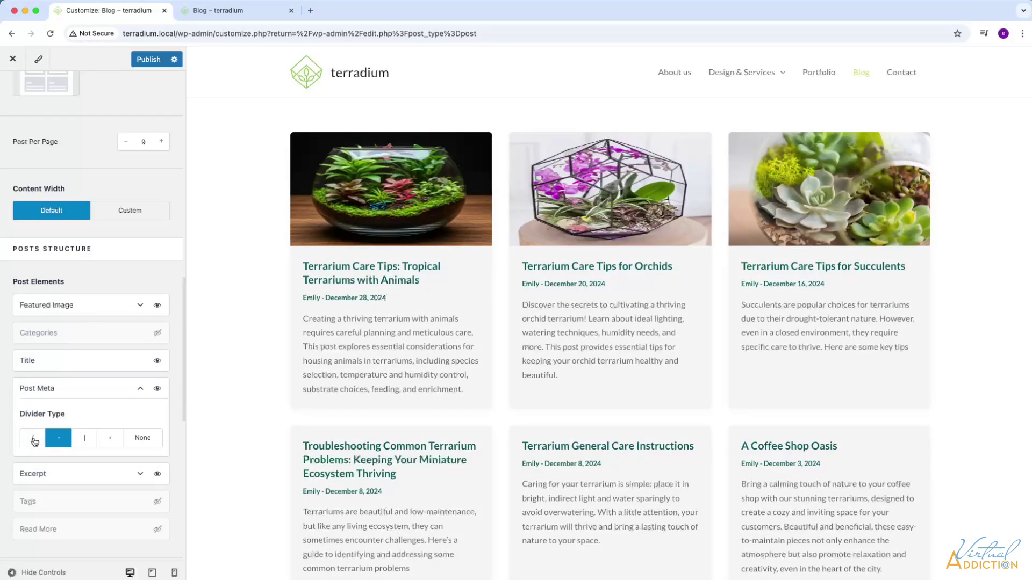
Try the dot divider in the Post Meta and set the Divider Type to the vertical bar.
click(85, 440)
click(109, 439)
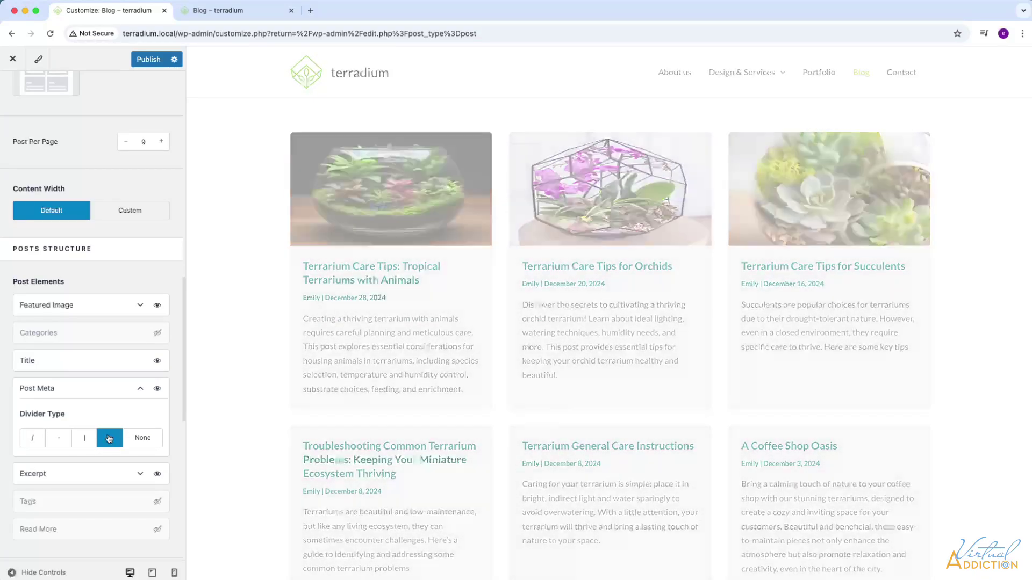
click(81, 440)
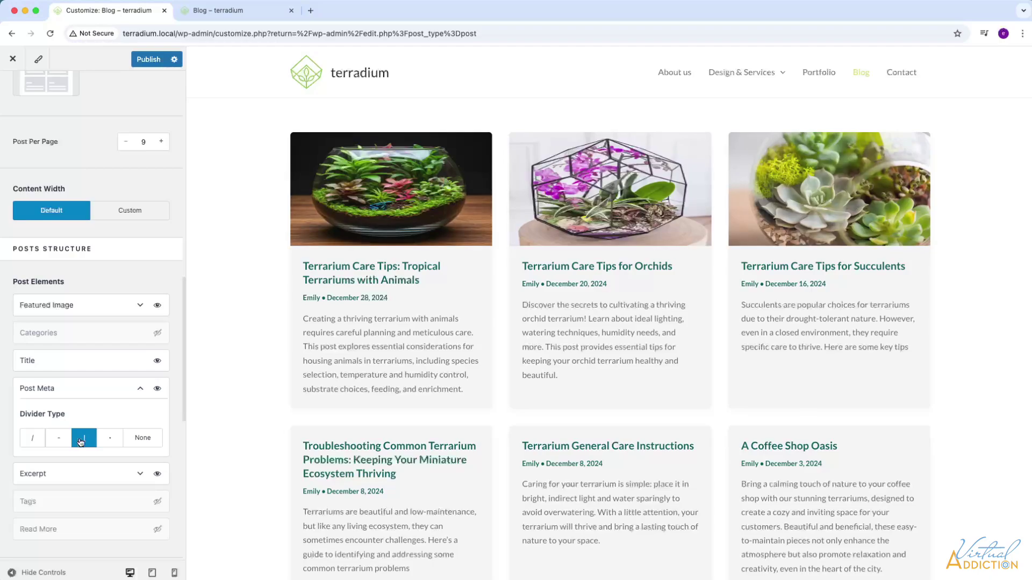
Show the Excerpt element's Post Content options and try toggling the Read More element.
scroll(88, 455, down, 3)
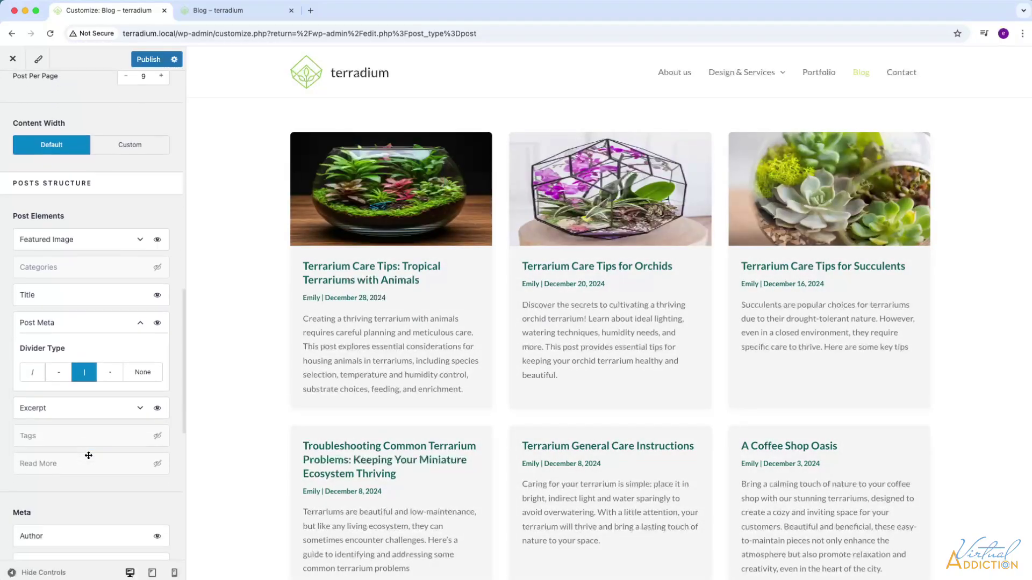
click(139, 406)
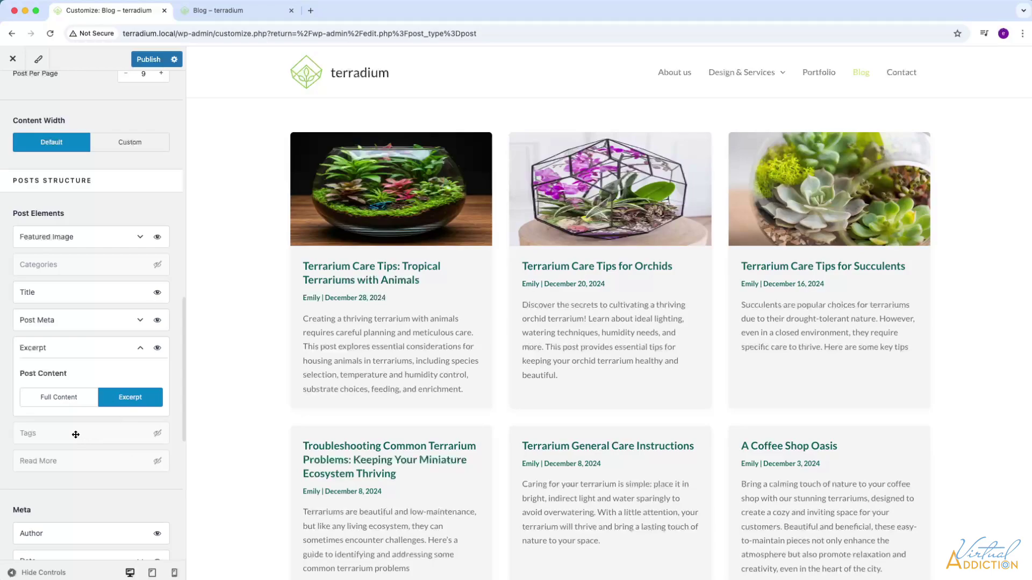
click(156, 463)
Hide the Author in the post meta, and try showing the Comments and Categories there before hiding them again.
scroll(125, 468, down, 5)
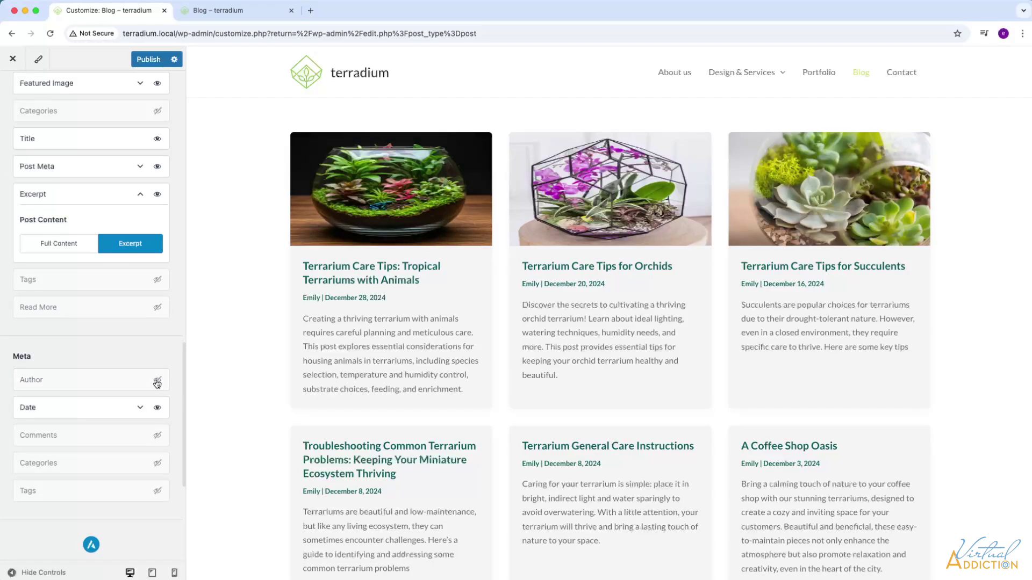
click(156, 382)
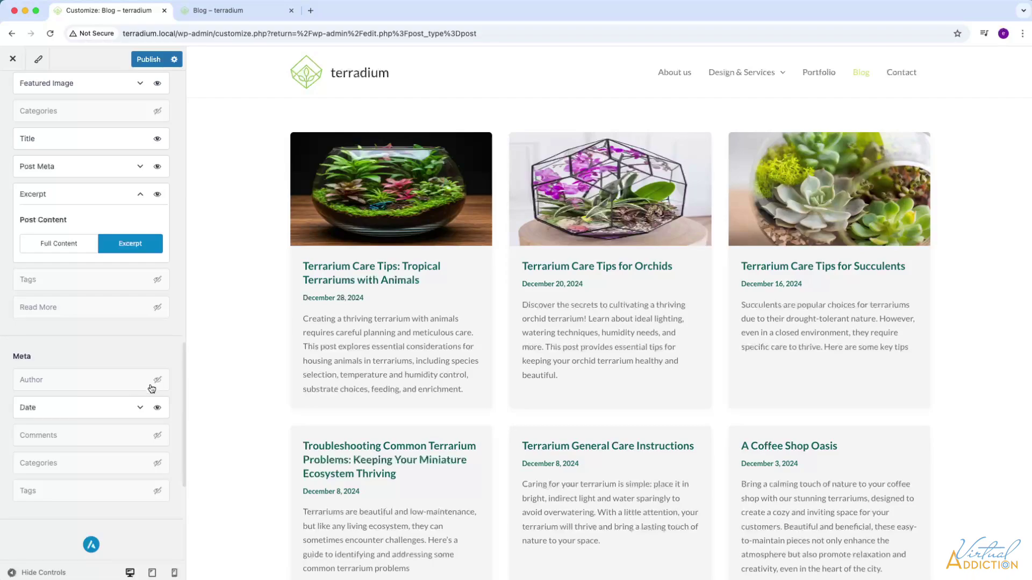
click(158, 438)
click(157, 438)
click(158, 465)
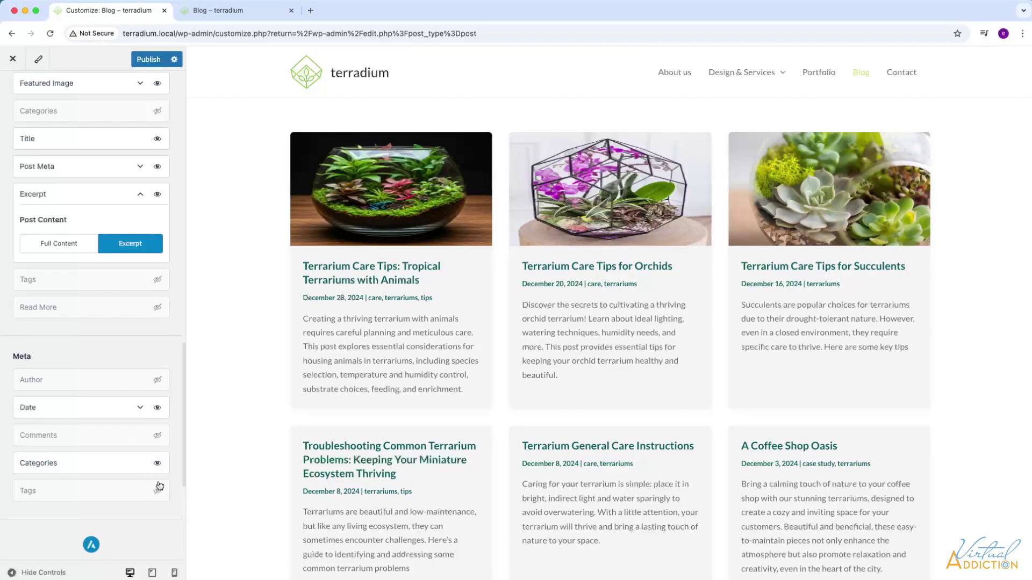
click(158, 463)
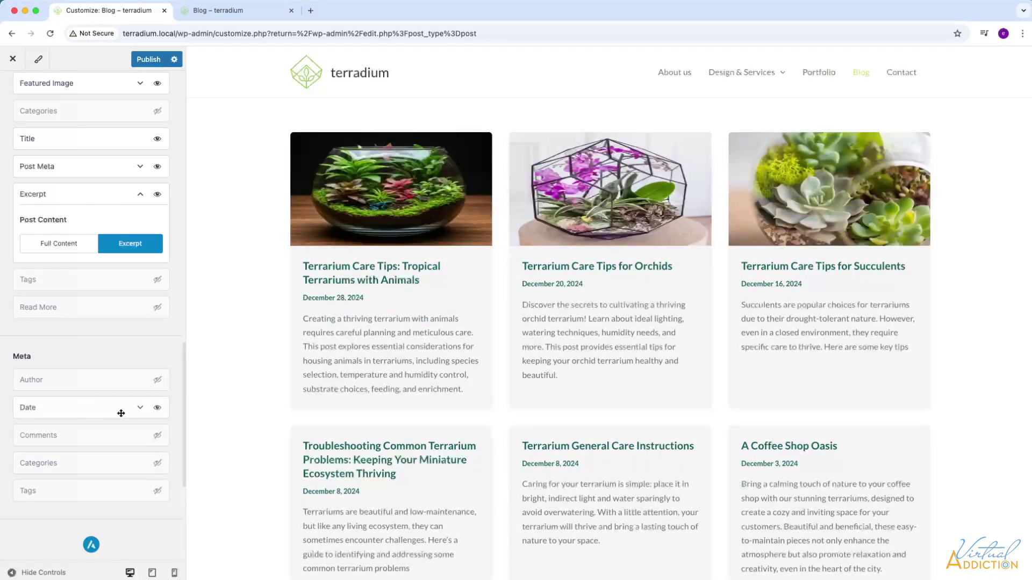
In the blog's Design settings, try a Post Title Size of 17 px and restore 20 px.
scroll(105, 433, down, 3)
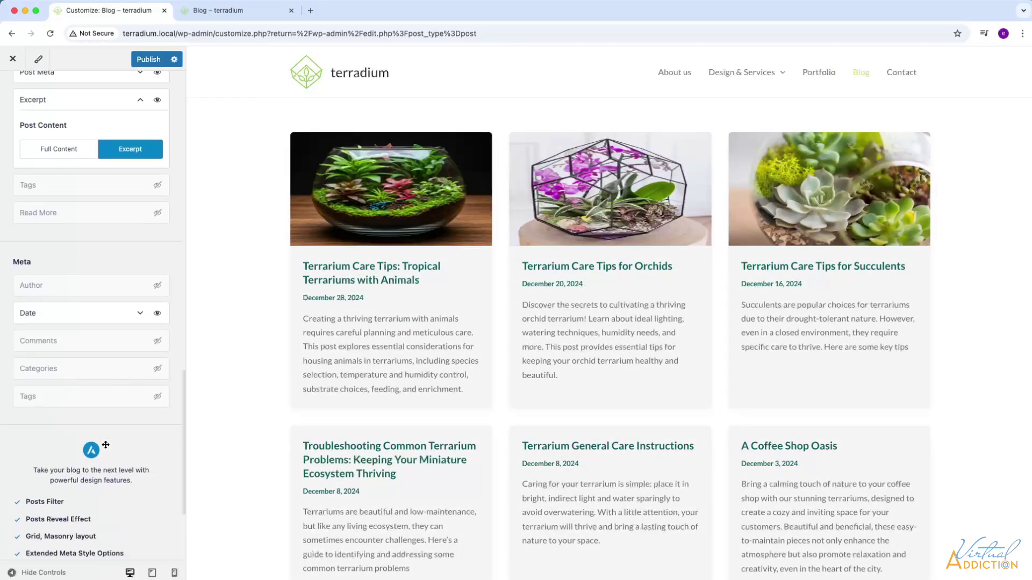
scroll(122, 277, up, 10)
scroll(123, 281, down, 10)
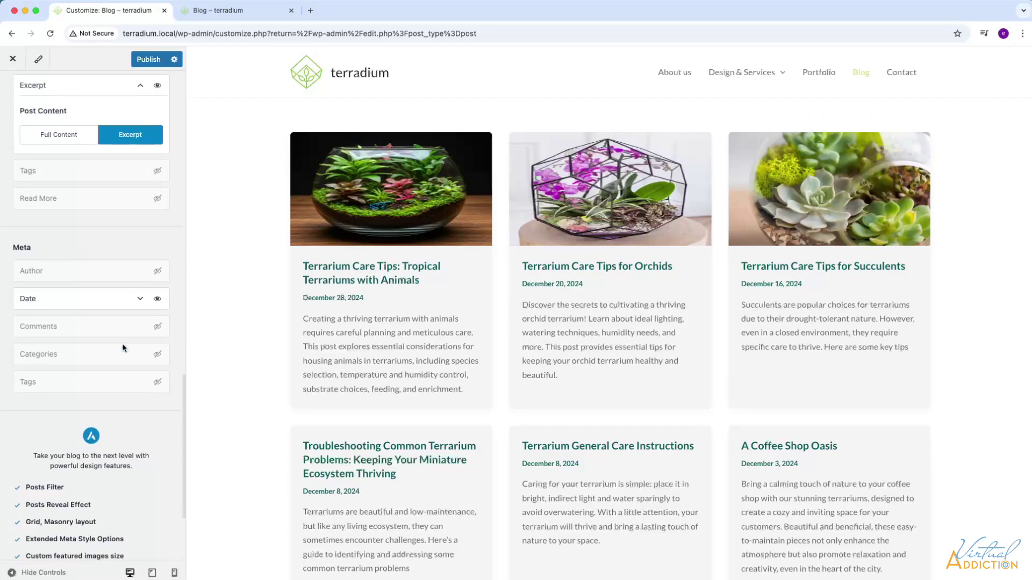
scroll(122, 348, up, 10)
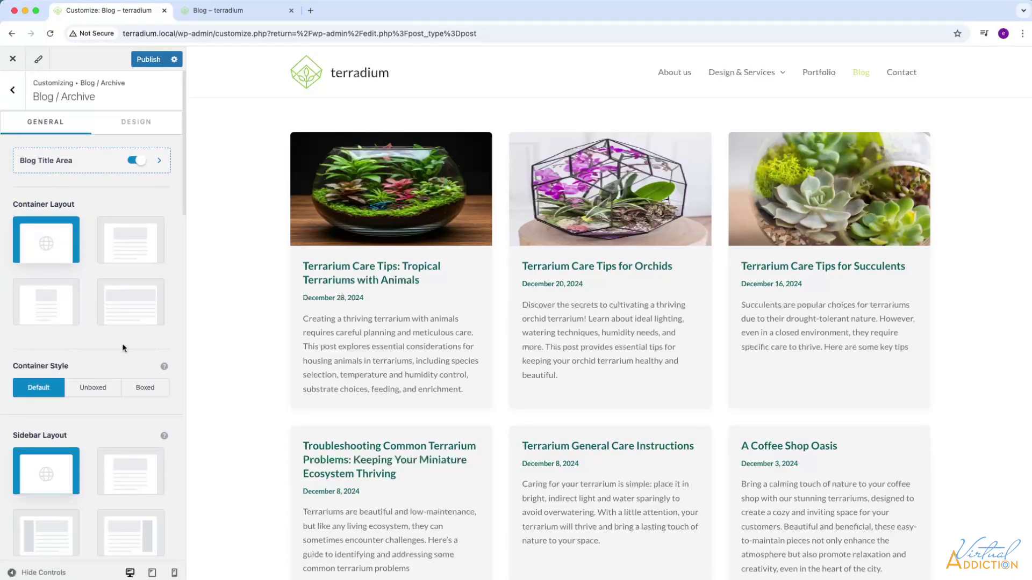
click(131, 127)
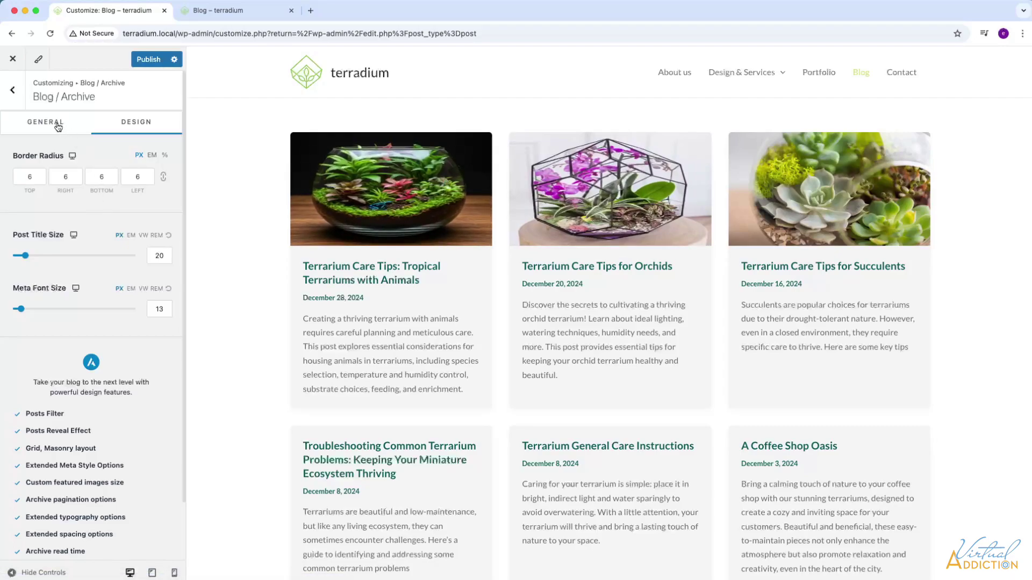
click(32, 180)
drag(27, 259, 23, 257)
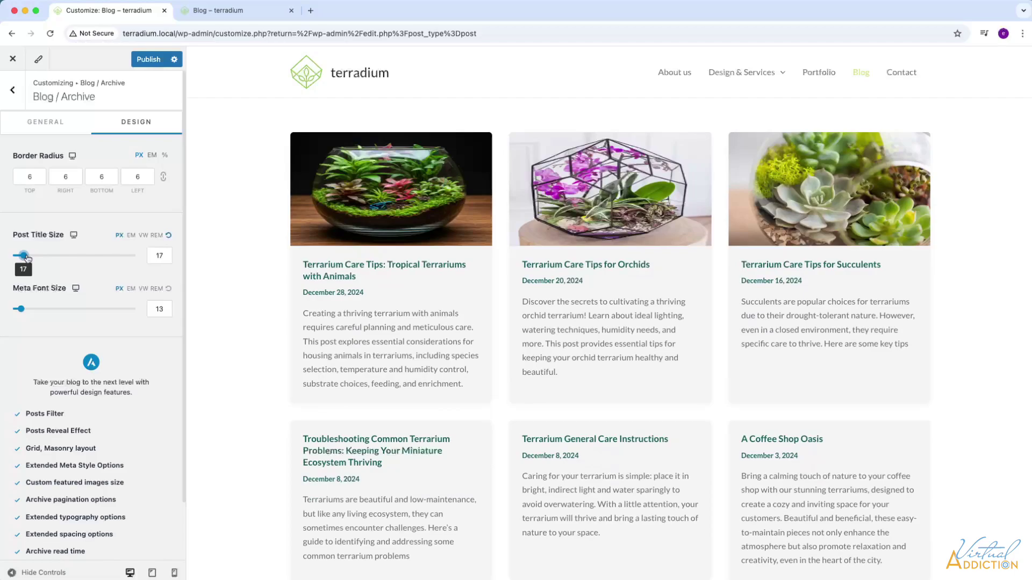
double_click(162, 252)
text(20)
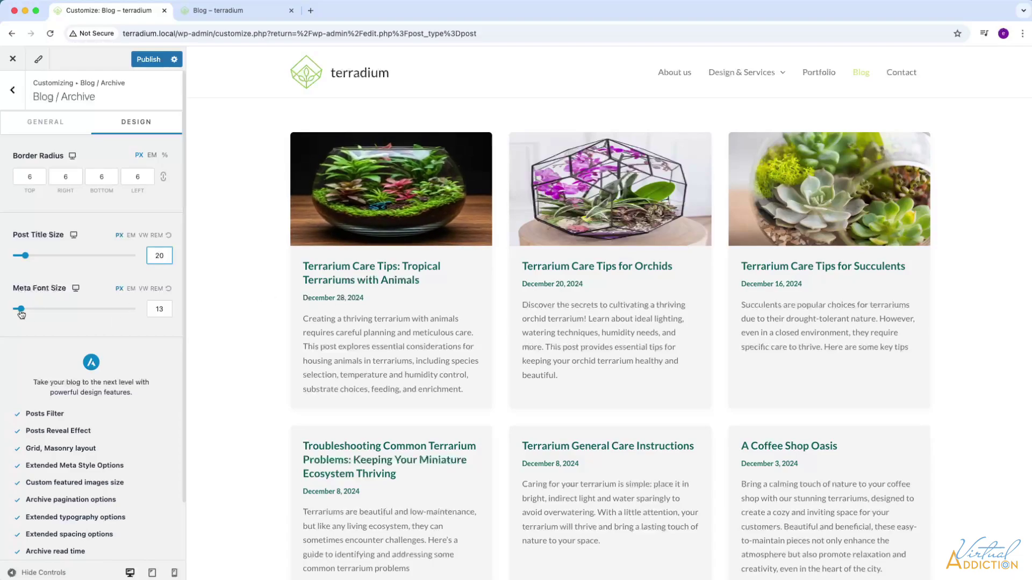
Set the blog's Meta Font Size to 12 px.
drag(21, 309, 24, 311)
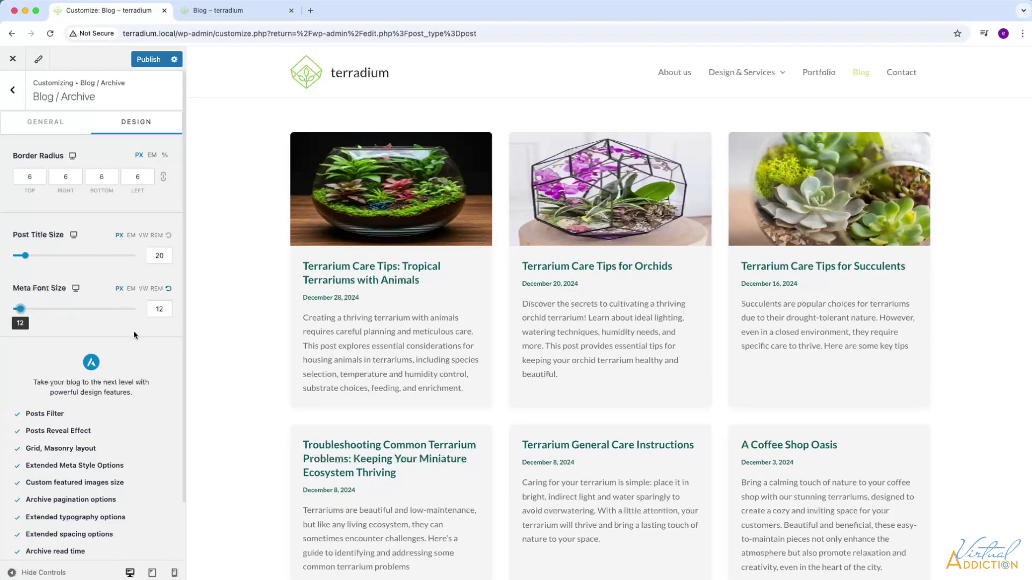
scroll(133, 331, down, 2)
scroll(133, 331, up, 2)
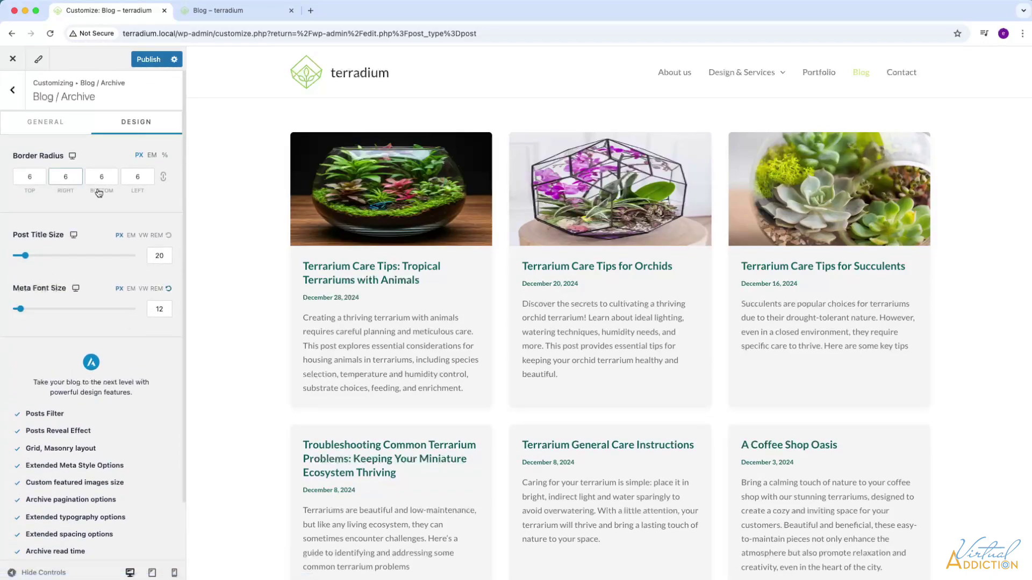
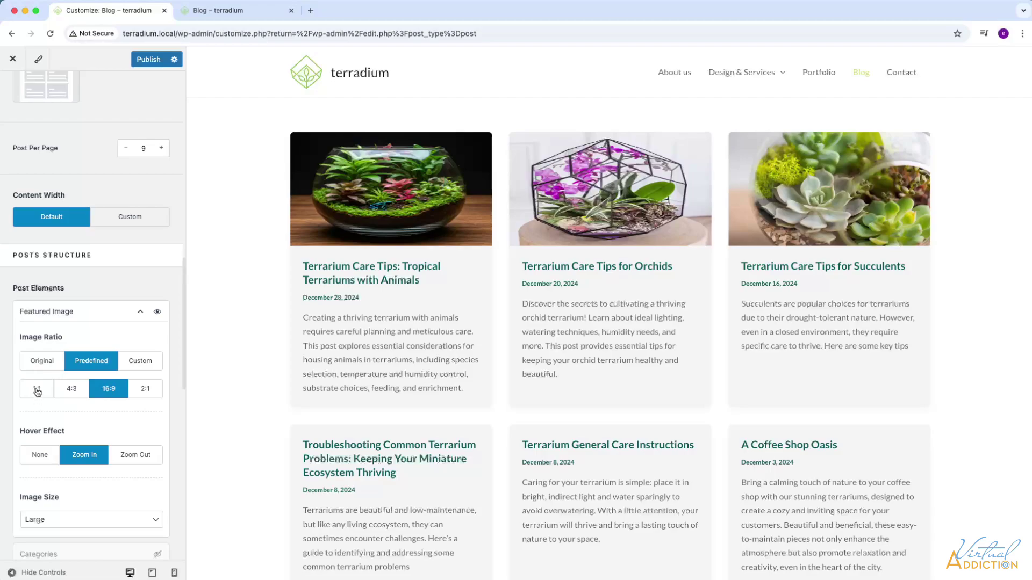
Compare the 1:1, 4:3 and 2:1 featured image ratios and set the Predefined ratio to 4:3.
click(37, 390)
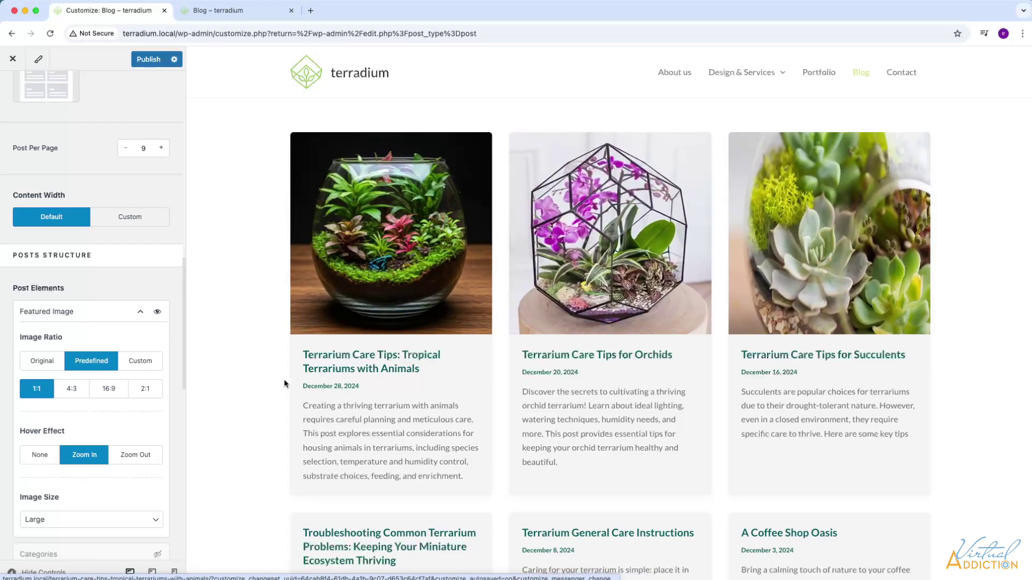
click(75, 389)
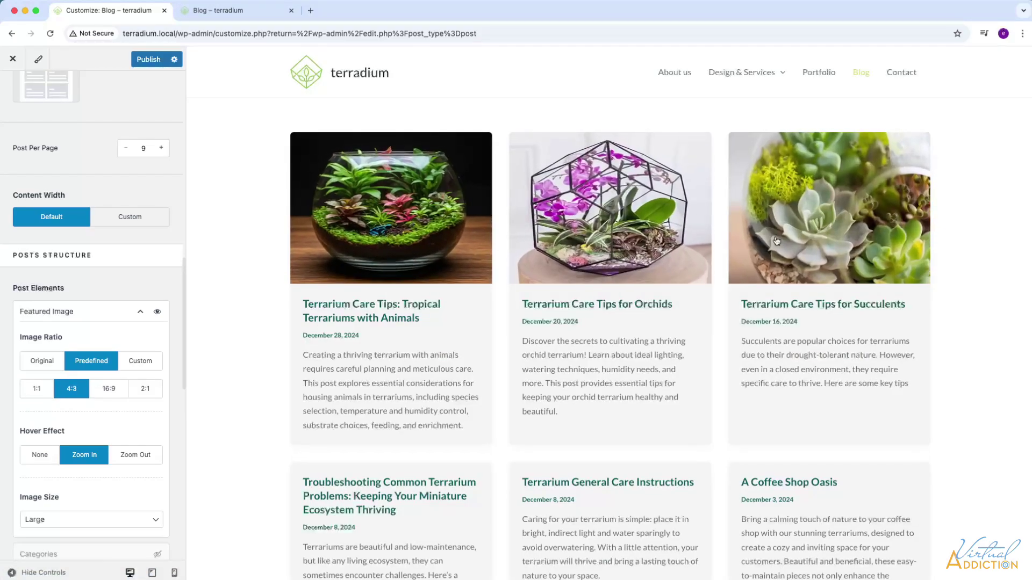
click(145, 393)
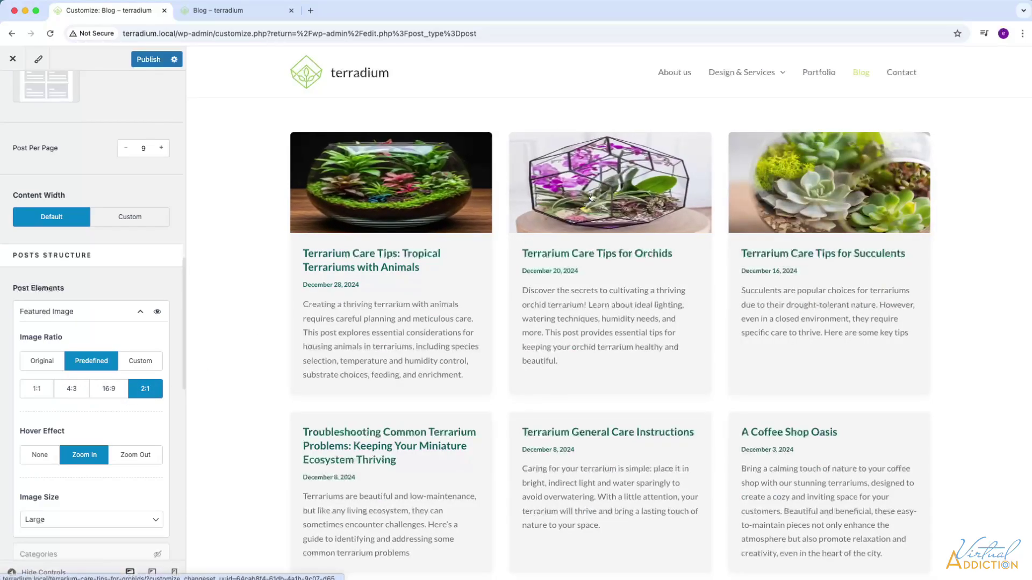
click(76, 394)
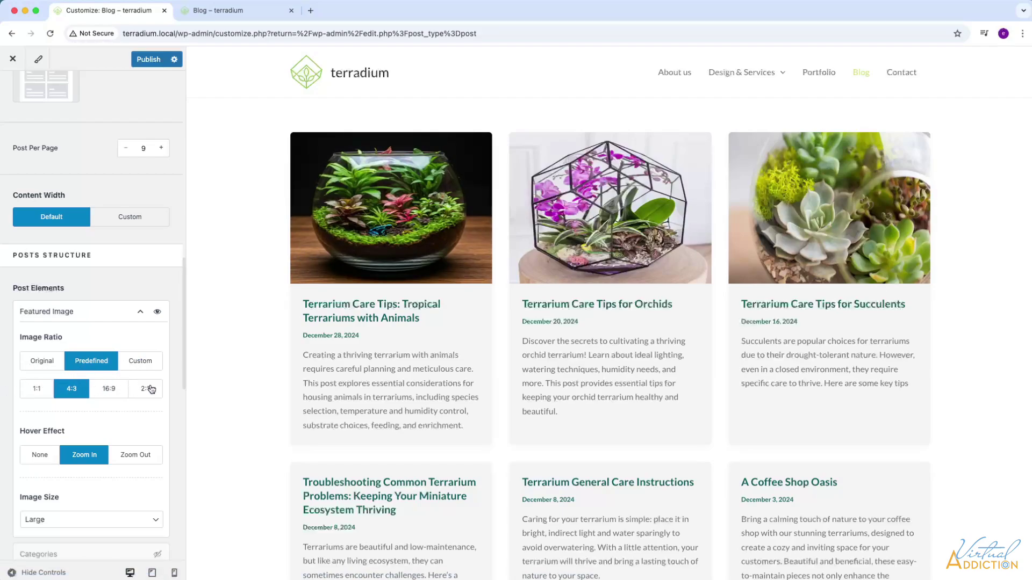
Try the Original image ratio for the featured images and look over the post grid.
click(43, 363)
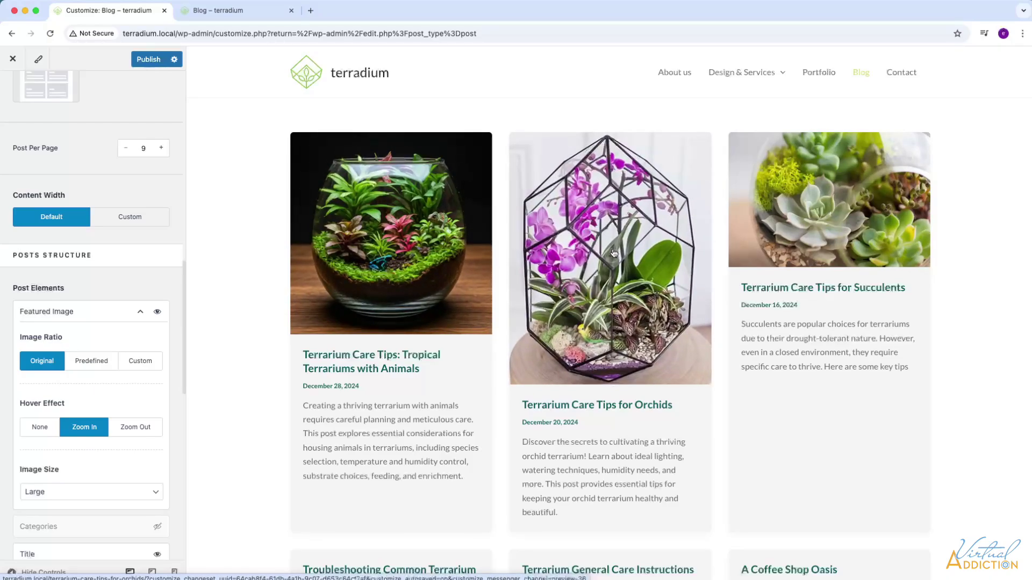
scroll(596, 285, down, 3)
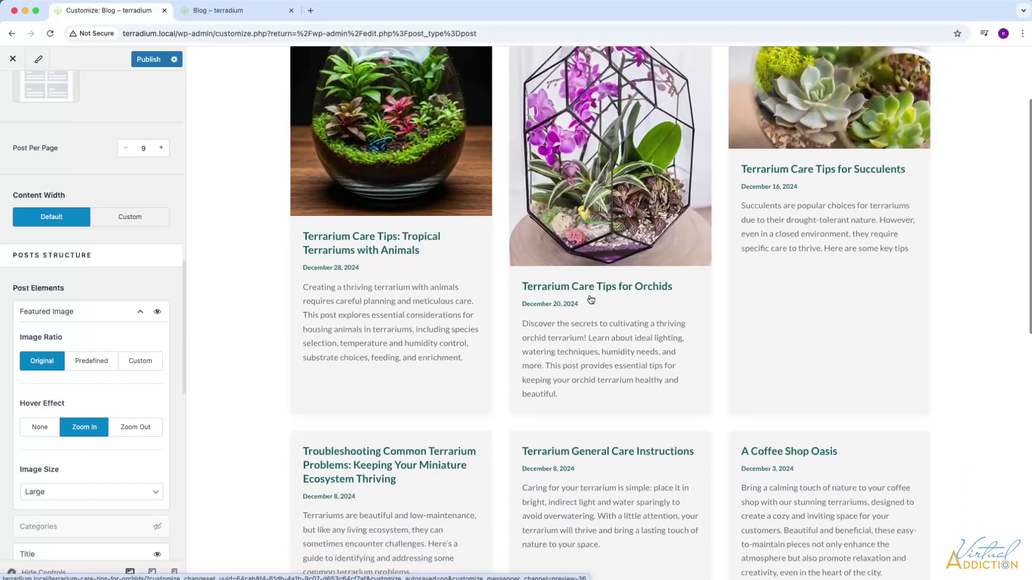
scroll(591, 300, up, 3)
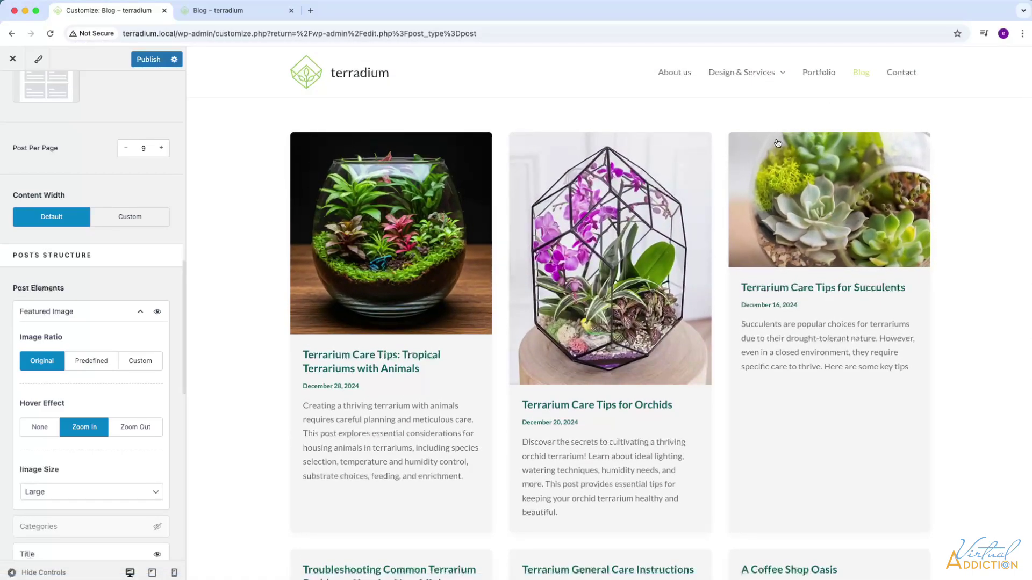
Try a Custom featured image ratio with width 22 and height 16, and return to the Predefined 4:3 ratio.
click(145, 367)
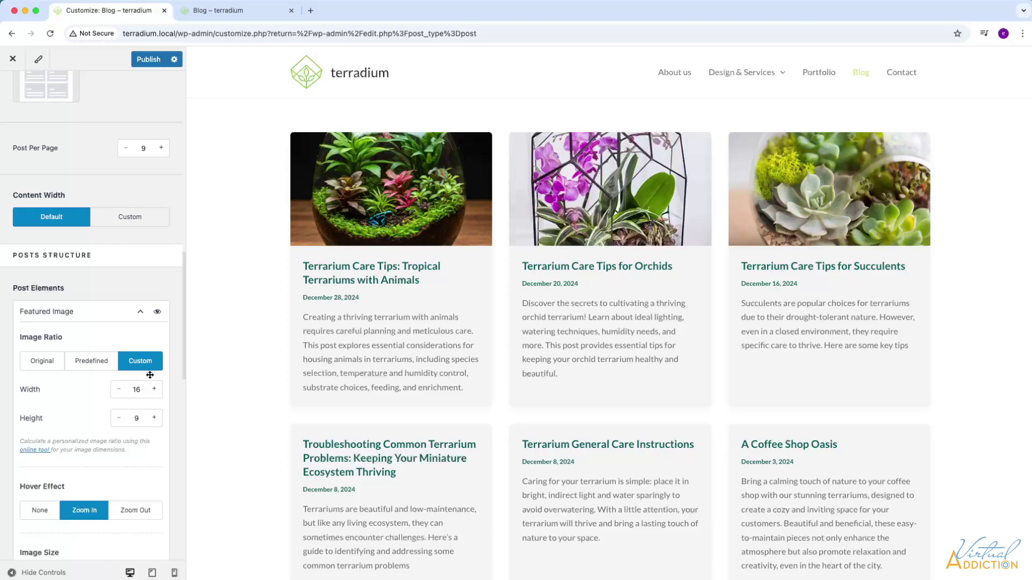
click(155, 391)
click(155, 391)
click(154, 390)
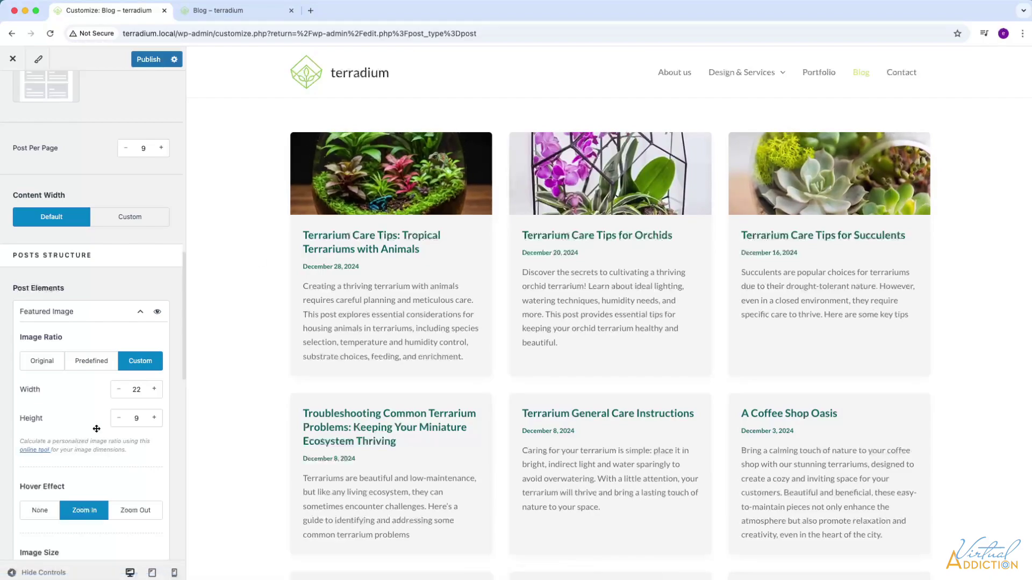
click(153, 419)
click(154, 419)
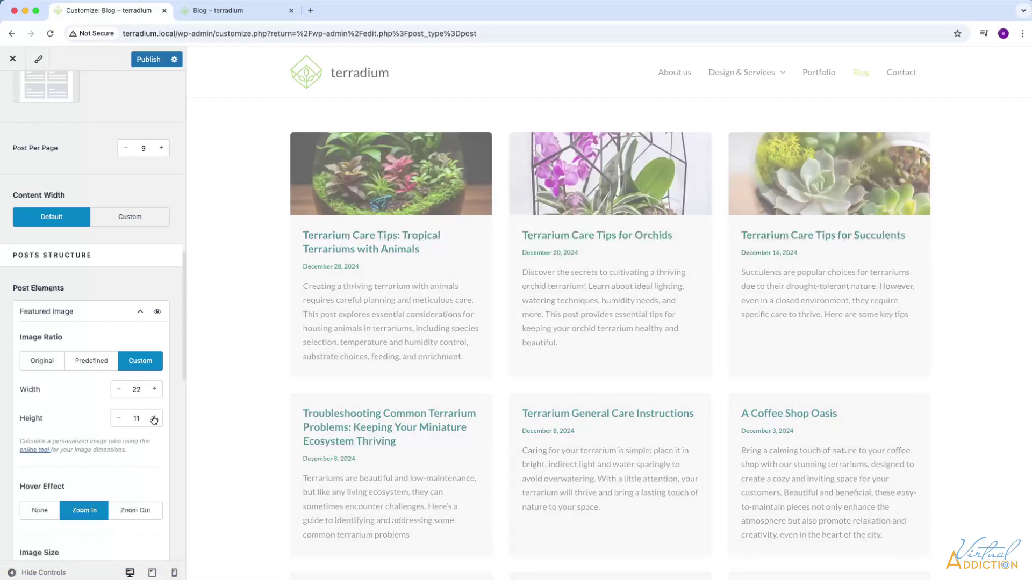
click(153, 419)
click(154, 419)
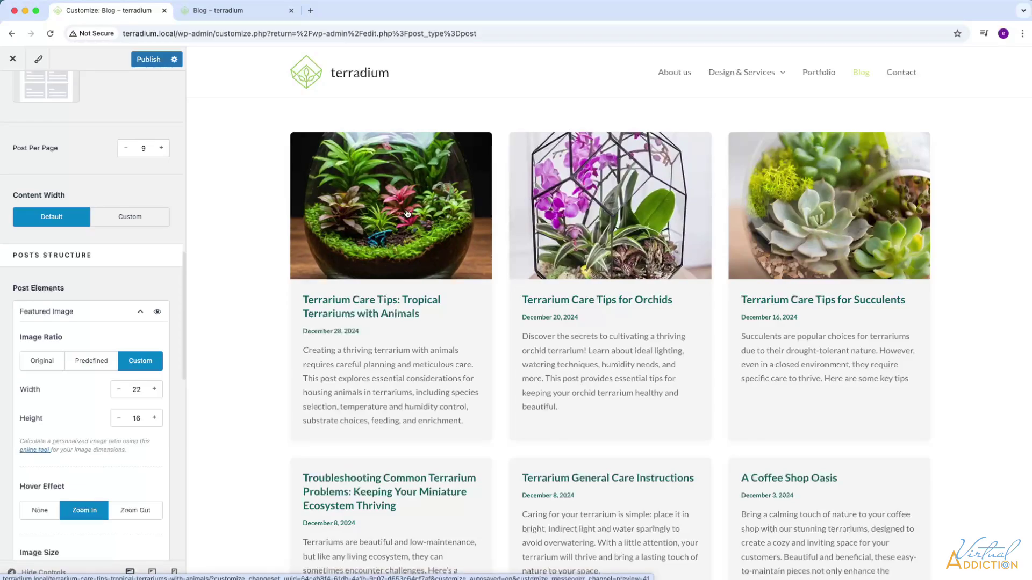
click(88, 366)
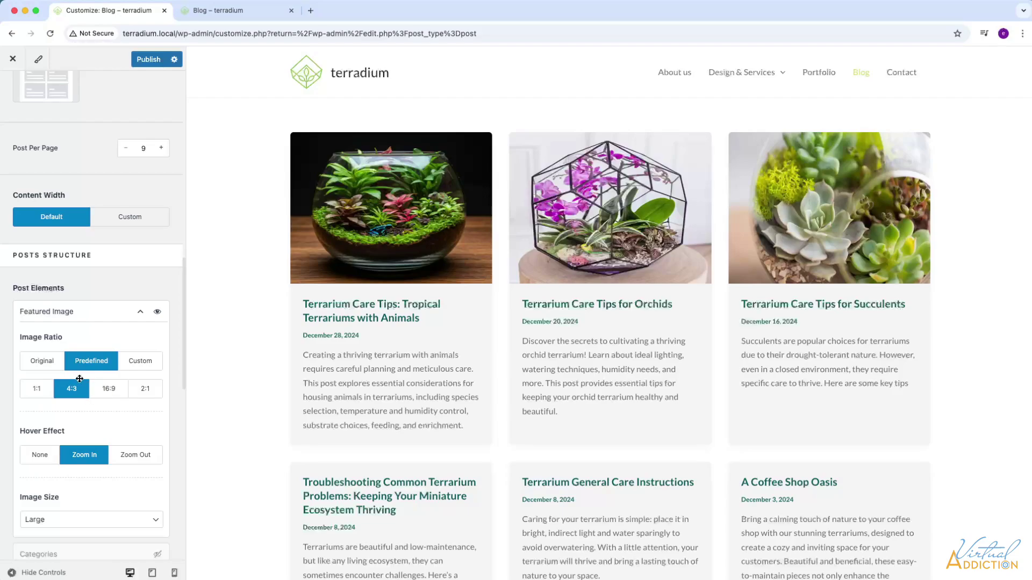
Try the Zoom Out and None hover effects on the featured images and restore Zoom In.
scroll(82, 387, down, 2)
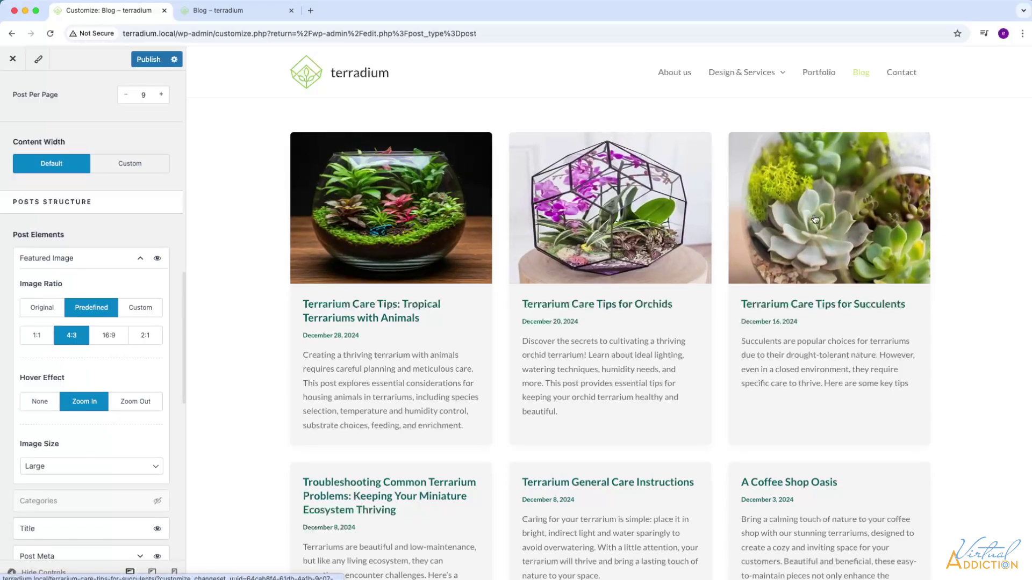
click(138, 402)
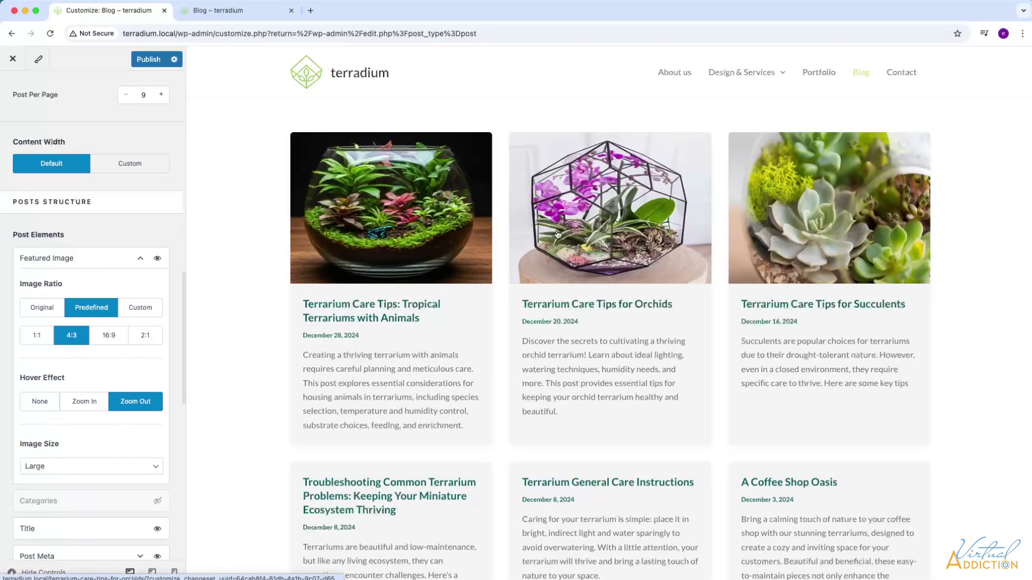
click(39, 403)
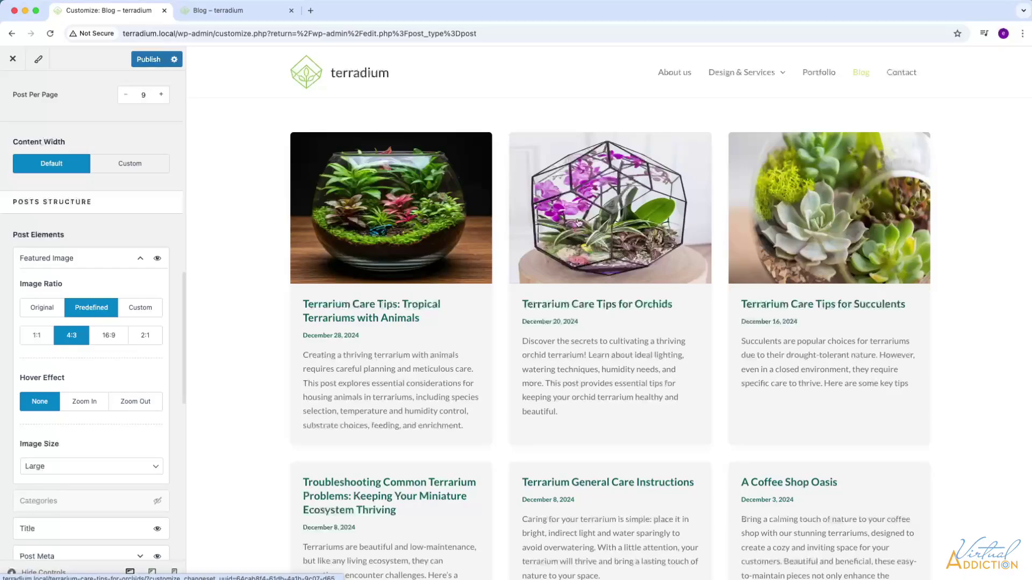
click(81, 402)
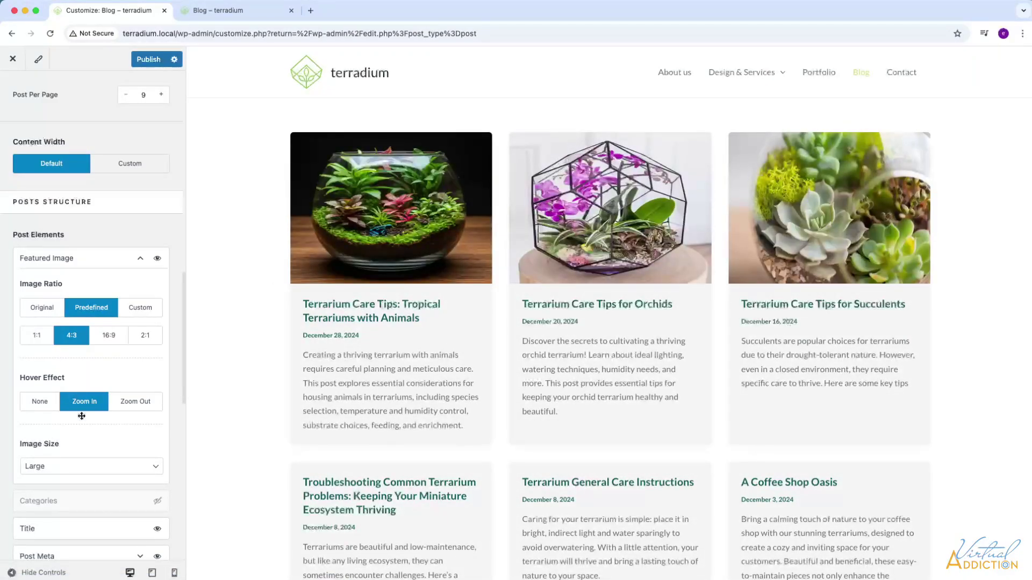
Set the featured images' Image Size to Medium.
click(86, 475)
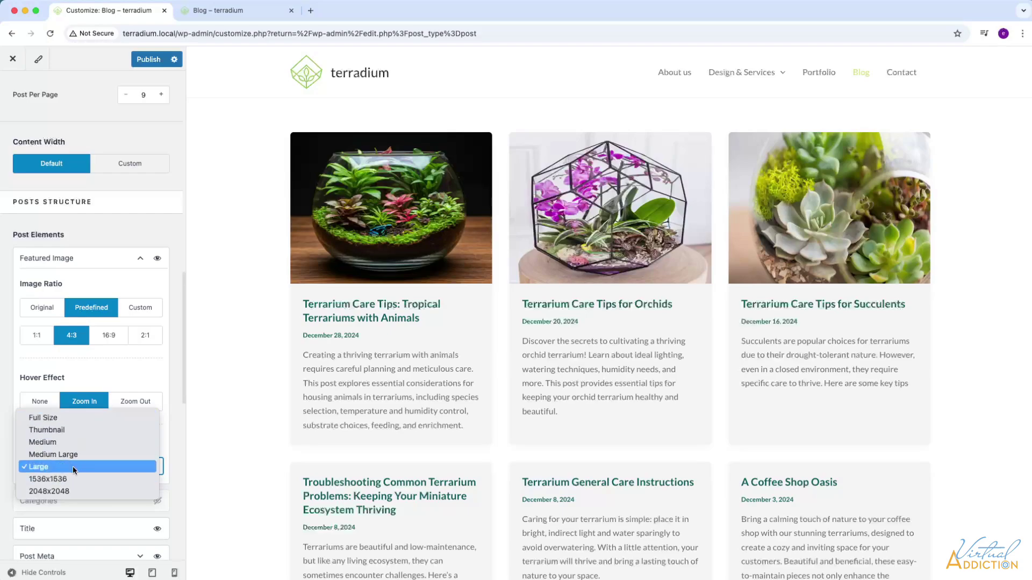
click(49, 446)
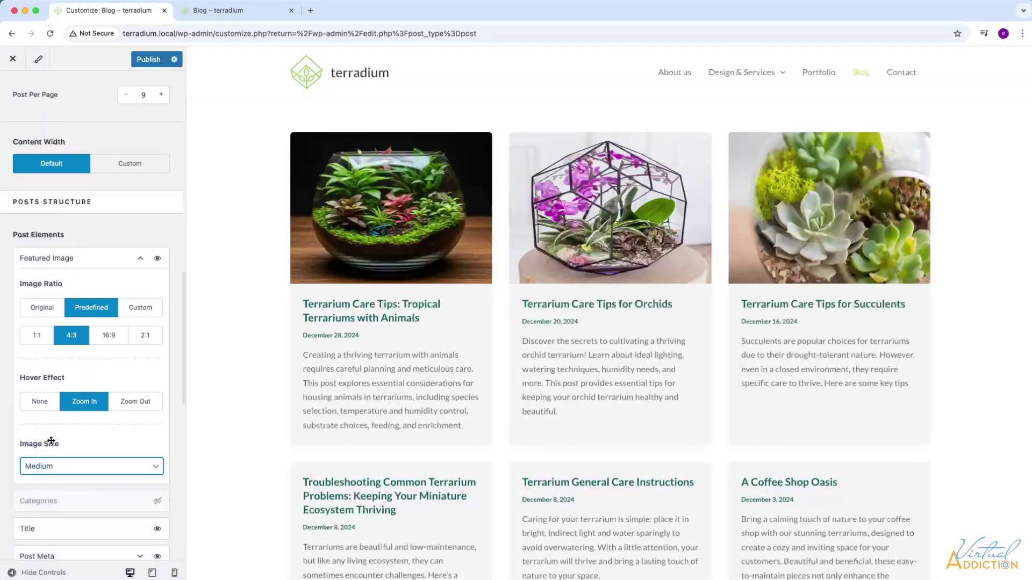
Try the Thumbnail and 1536x1536 image sizes for the featured images.
click(47, 466)
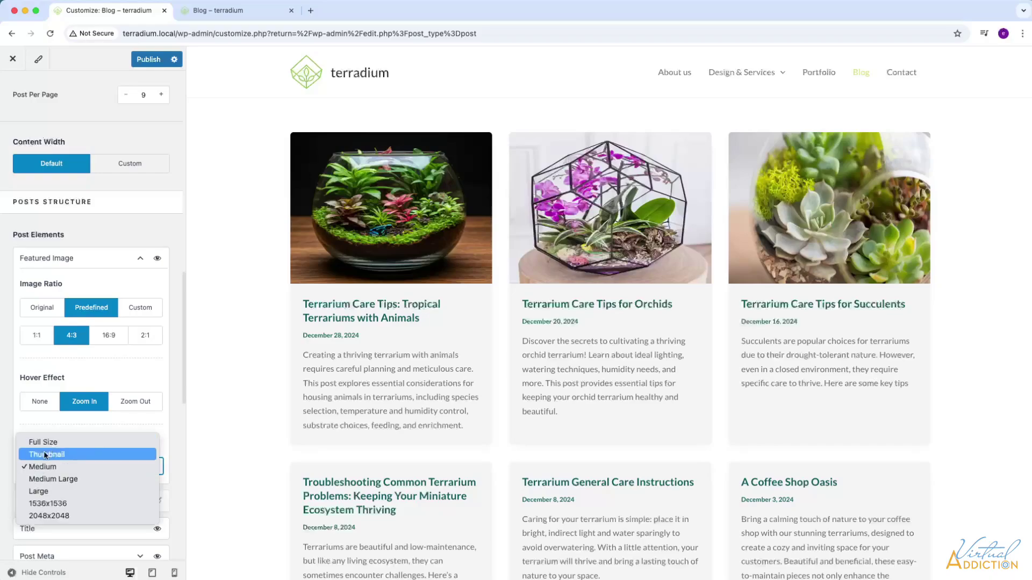
click(46, 455)
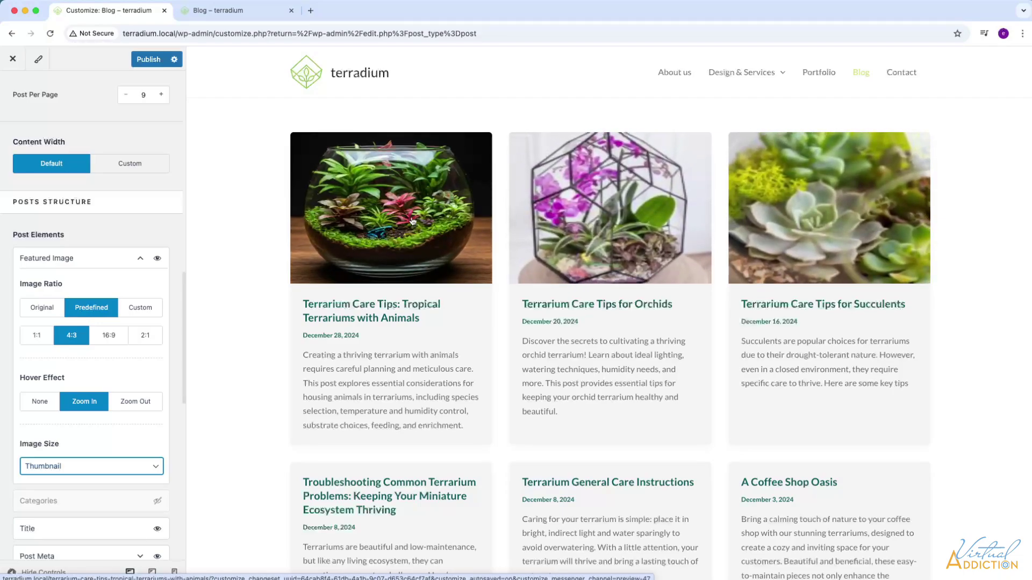
click(82, 470)
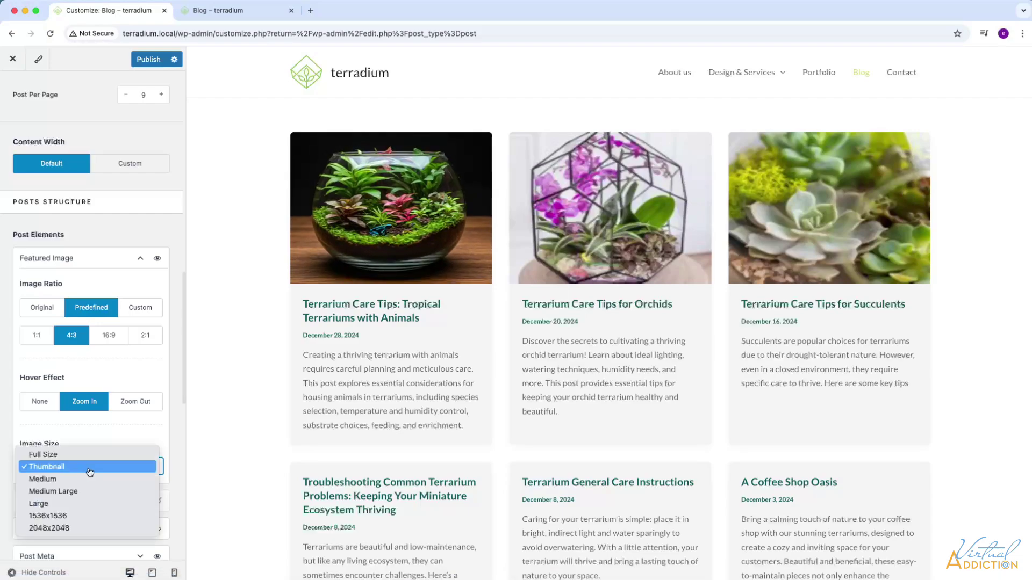
click(71, 518)
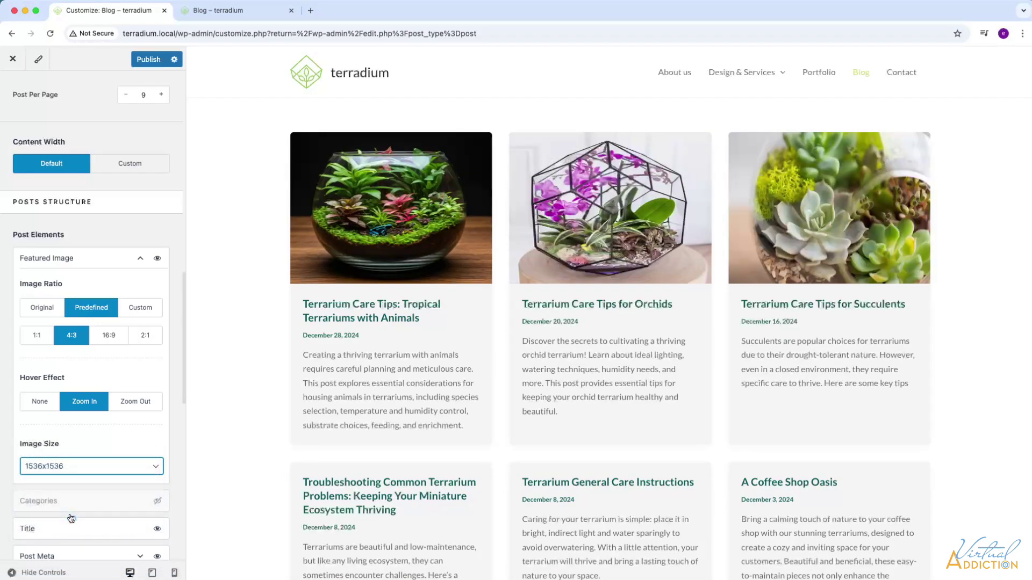
Set the featured images' Image Size to Large and publish the customized blog layout.
click(56, 469)
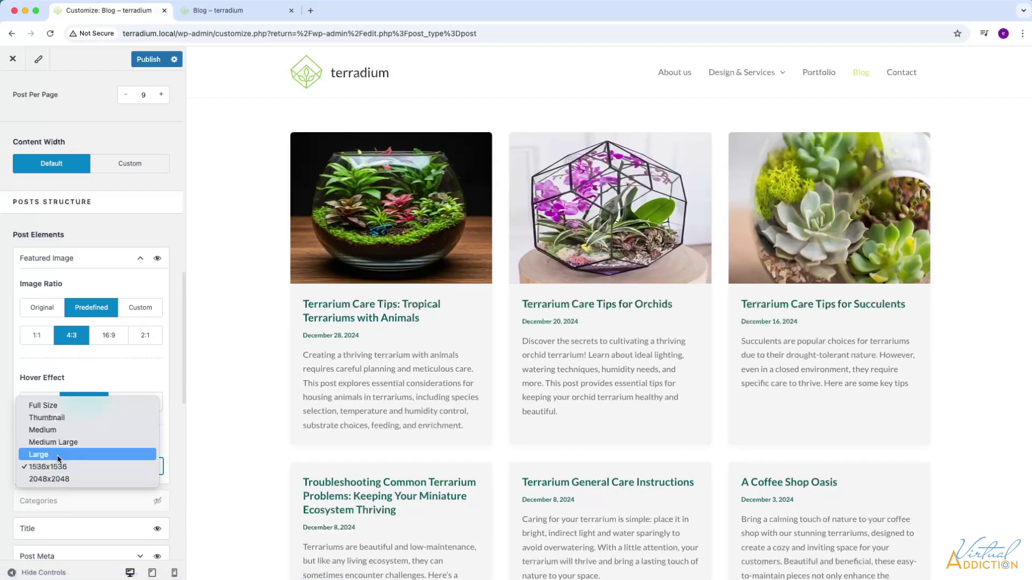
click(57, 453)
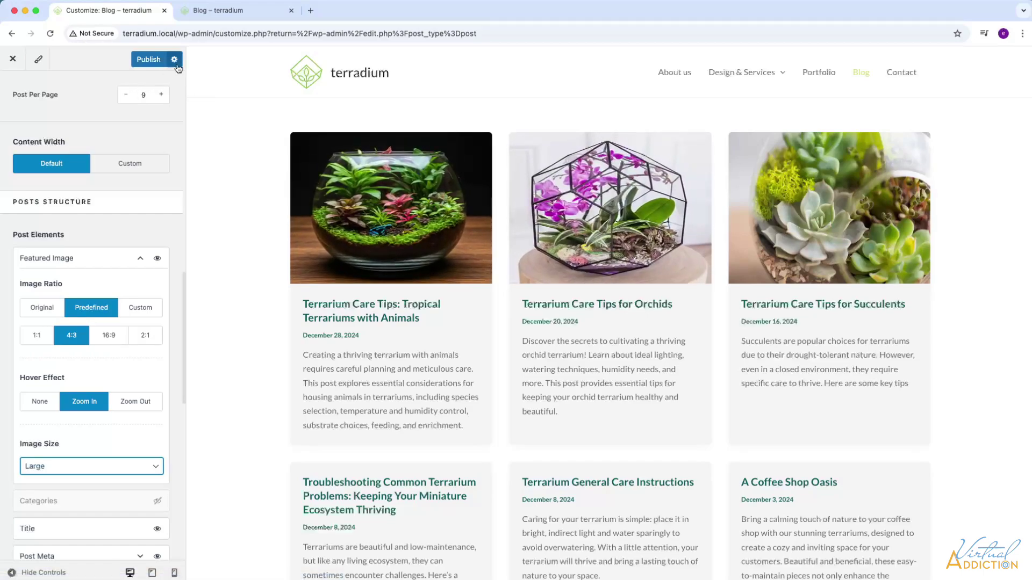
click(149, 60)
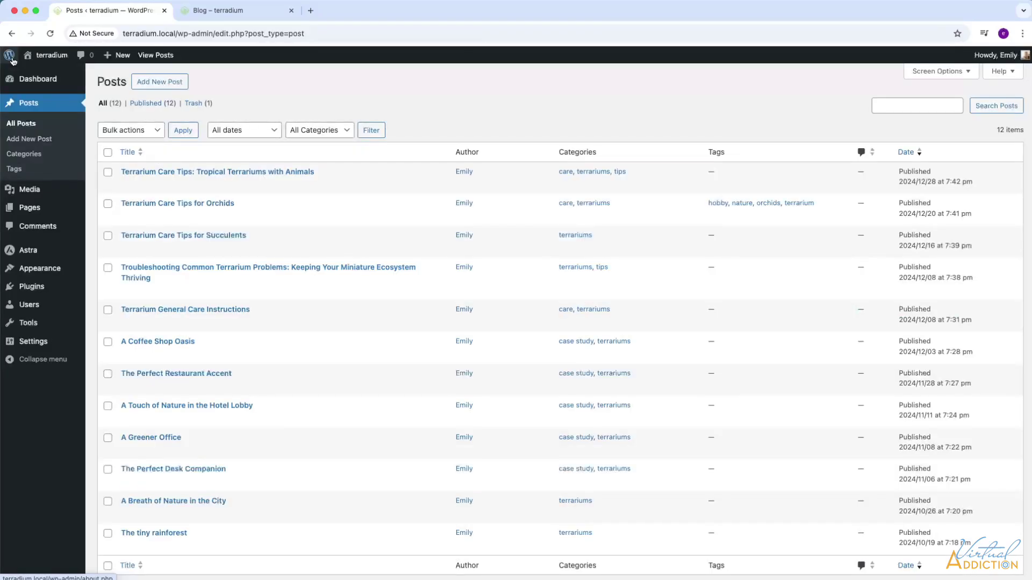
Upload all the t-post JPEG images from the website media folder to the Media Library.
mouse_move(34, 191)
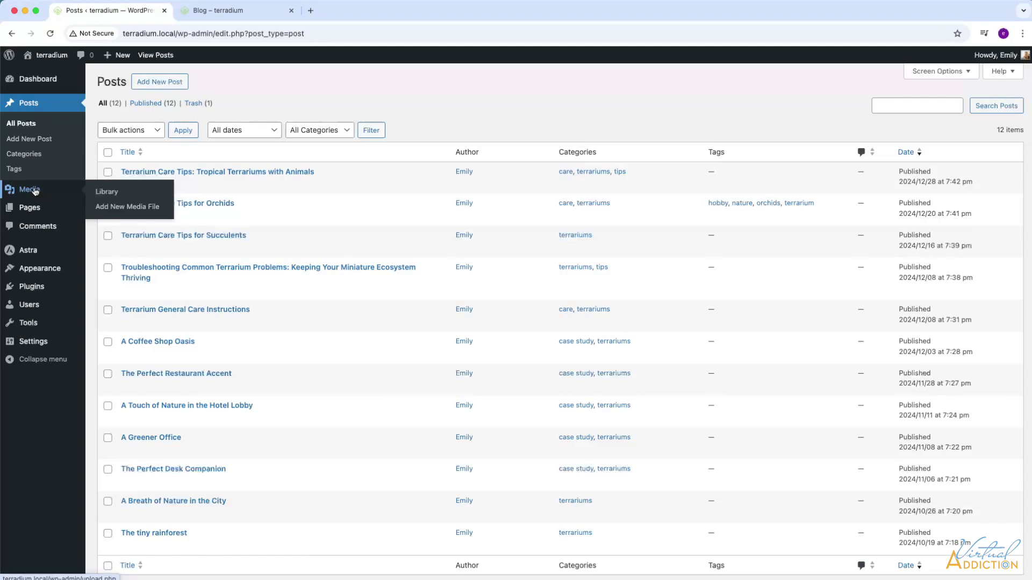
click(111, 192)
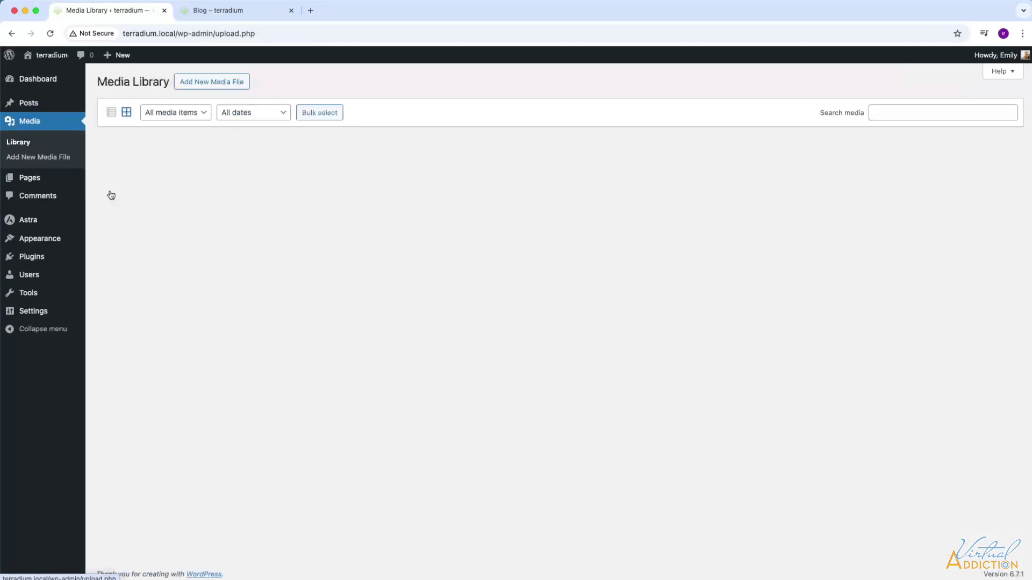
click(204, 85)
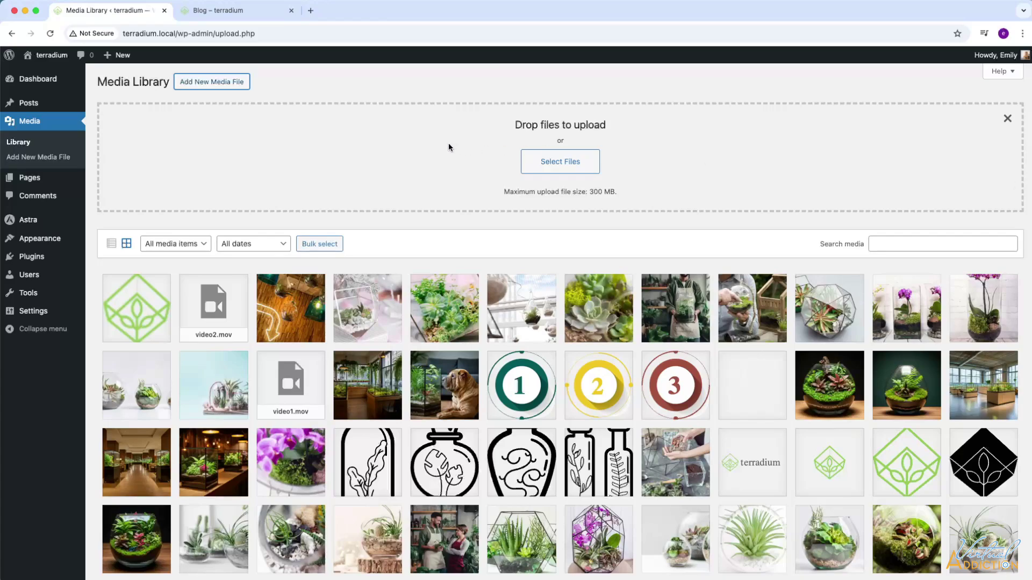
click(552, 160)
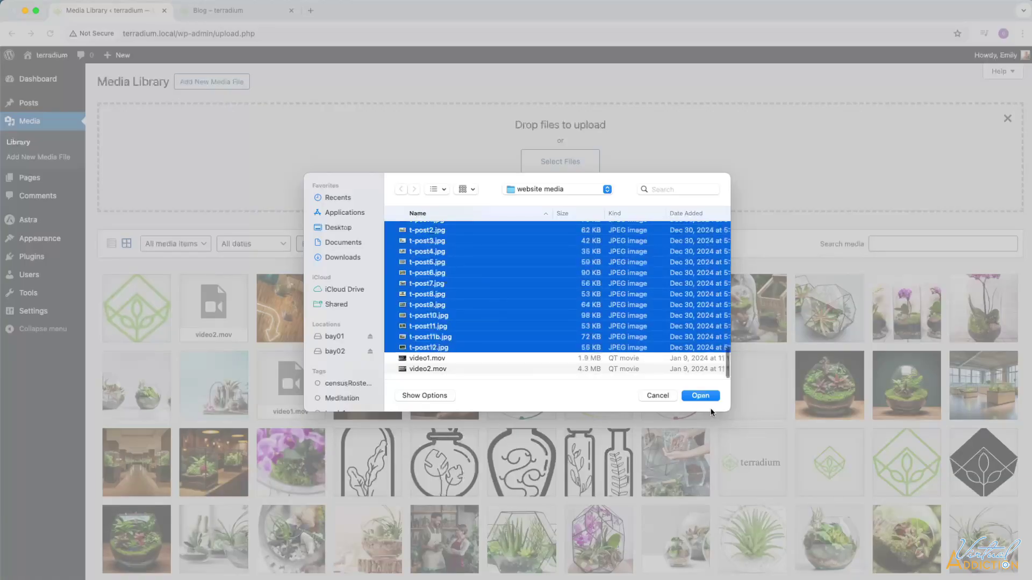
click(707, 398)
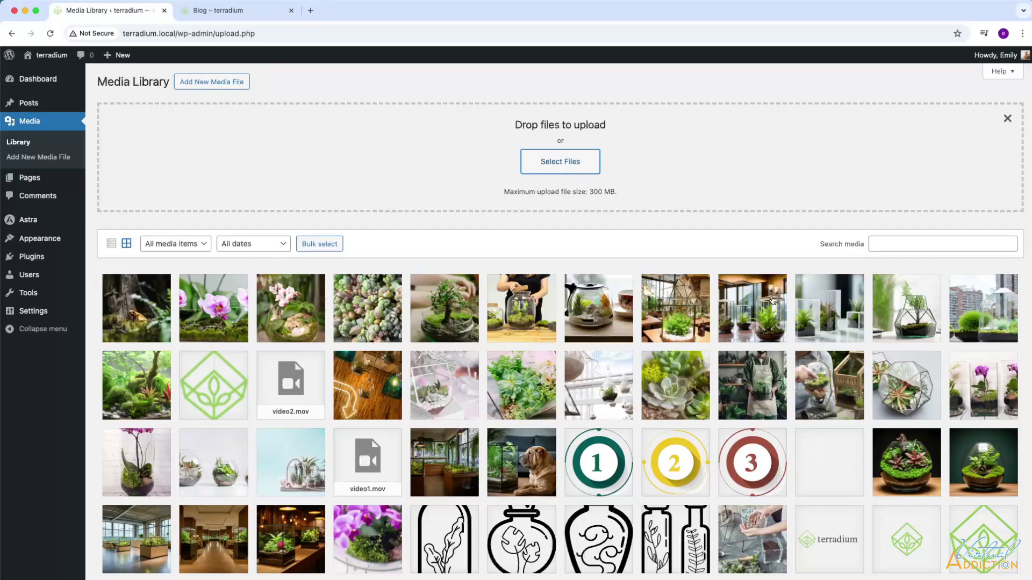
Examine the attachment details of the newly uploaded images, checking their file sizes and dimensions.
click(149, 305)
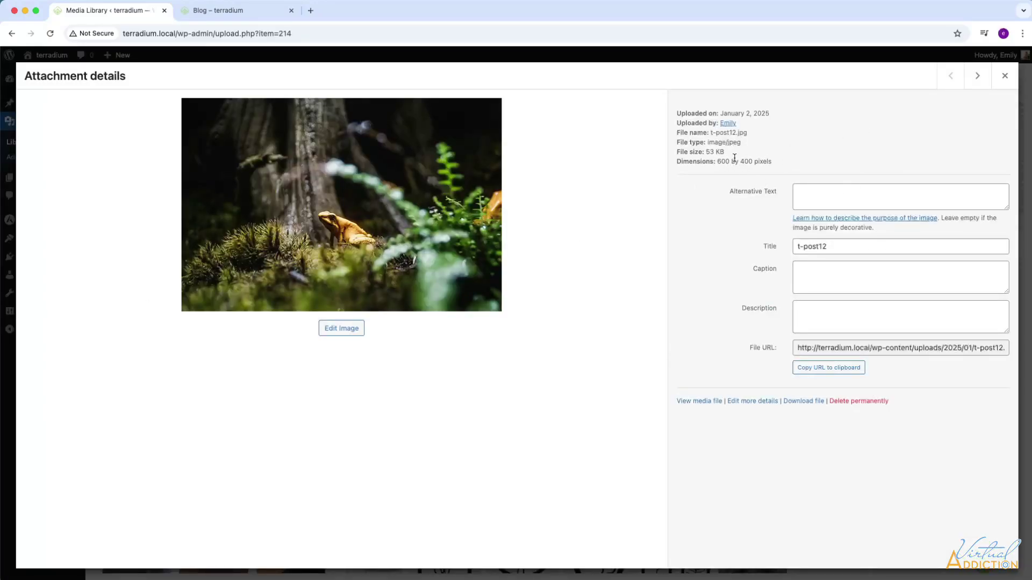
click(978, 78)
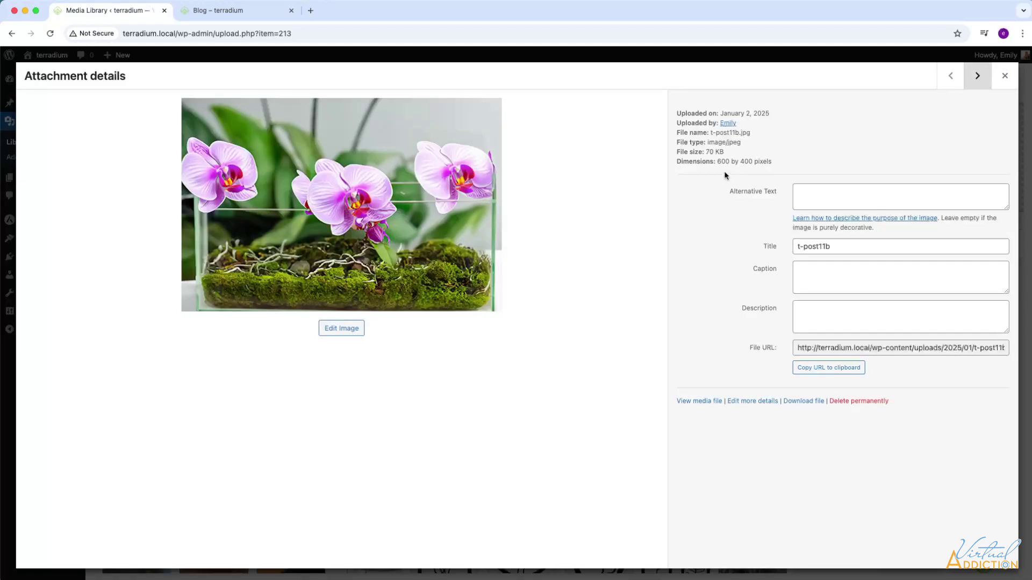
click(975, 80)
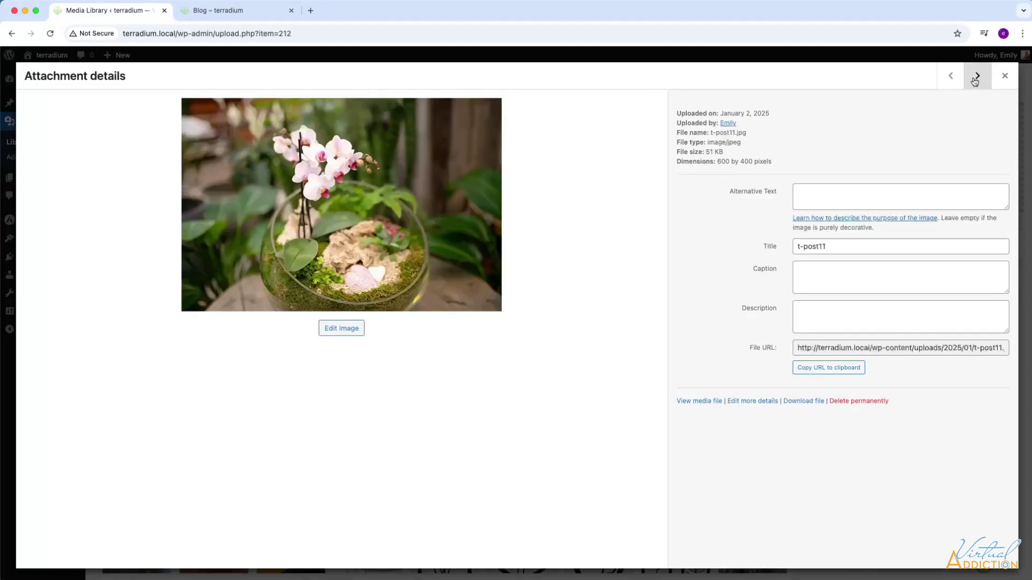
click(950, 80)
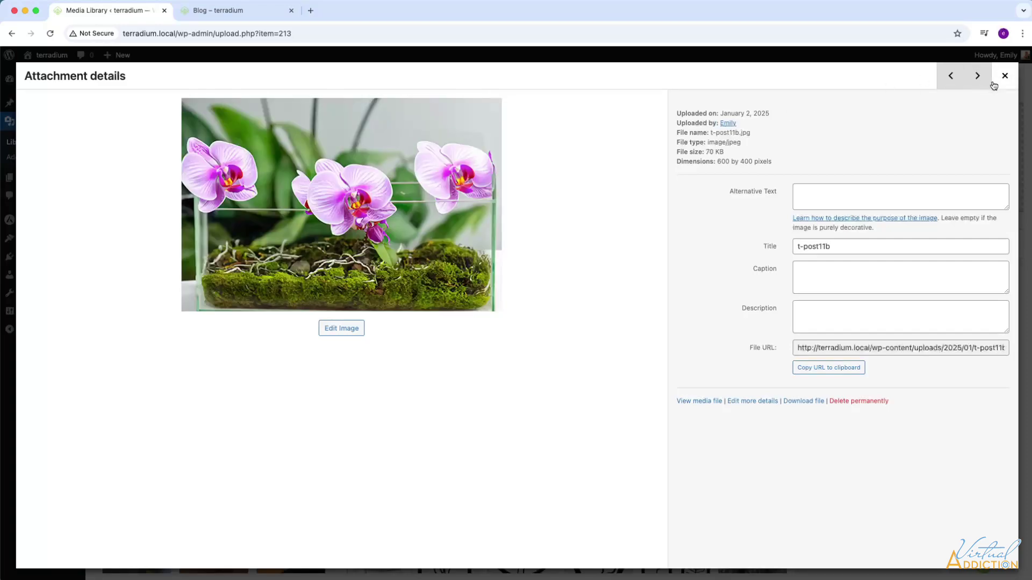
click(975, 80)
click(976, 80)
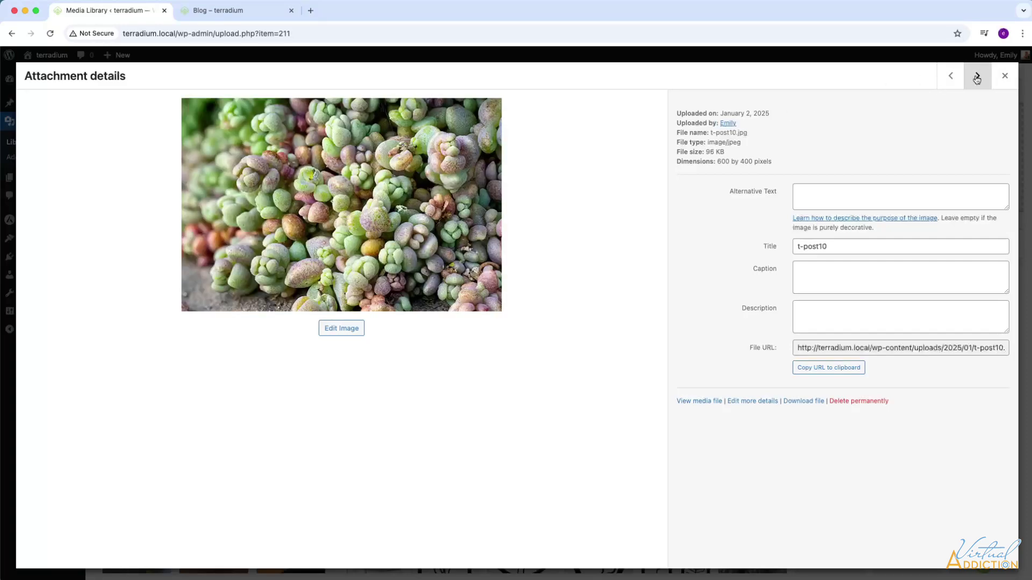
click(977, 80)
click(1004, 76)
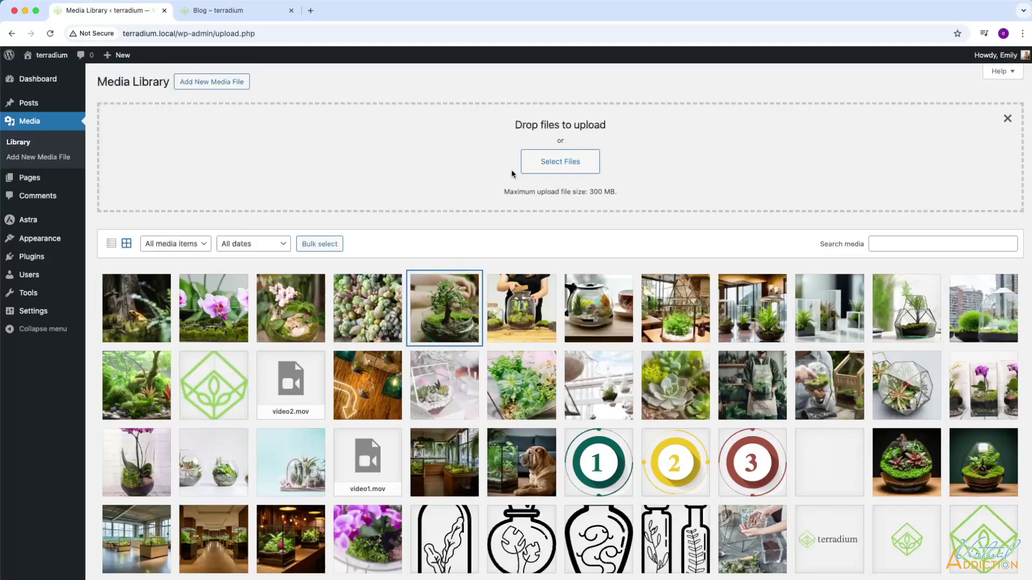
Replace the featured image of the post "Terrarium Care Tips: Tropical Terrariums with Animals" with t-post12.jpg and save the post.
click(40, 104)
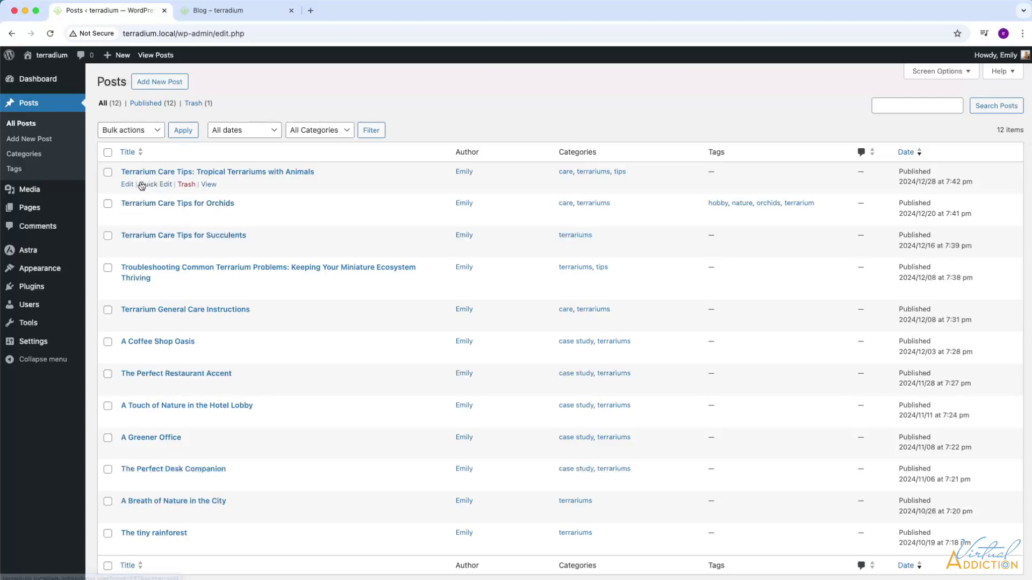
click(127, 184)
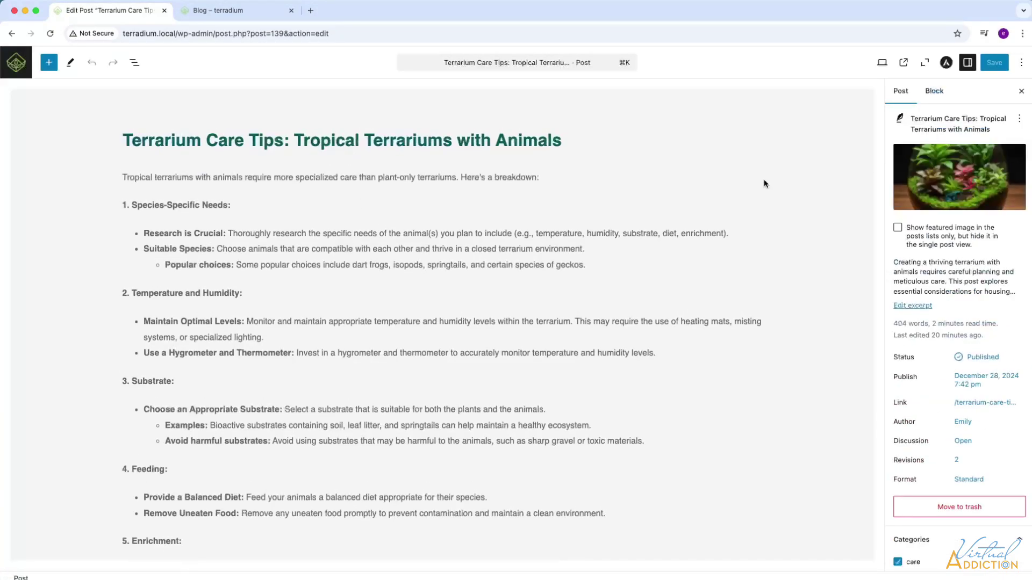
mouse_move(972, 197)
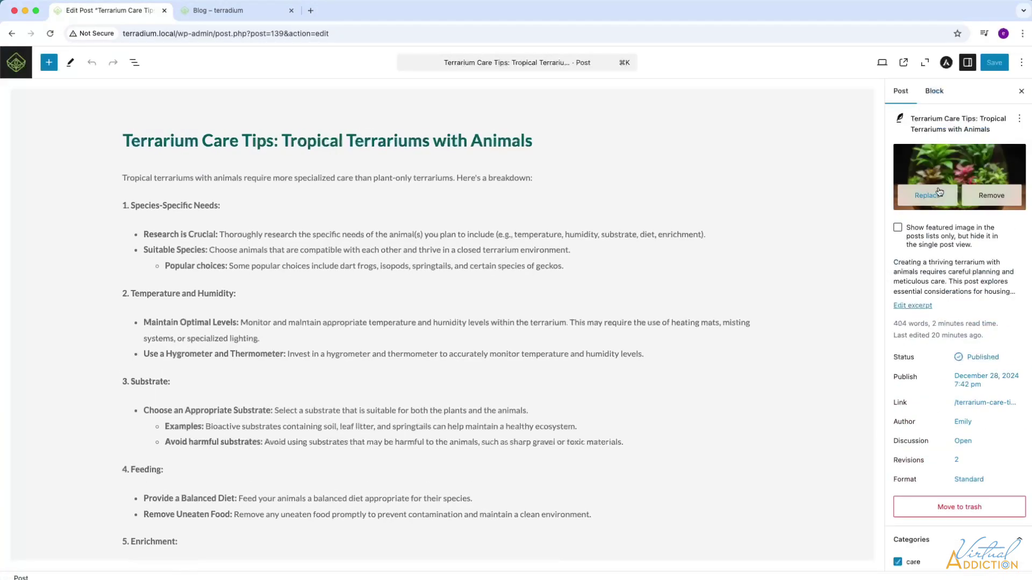
click(927, 196)
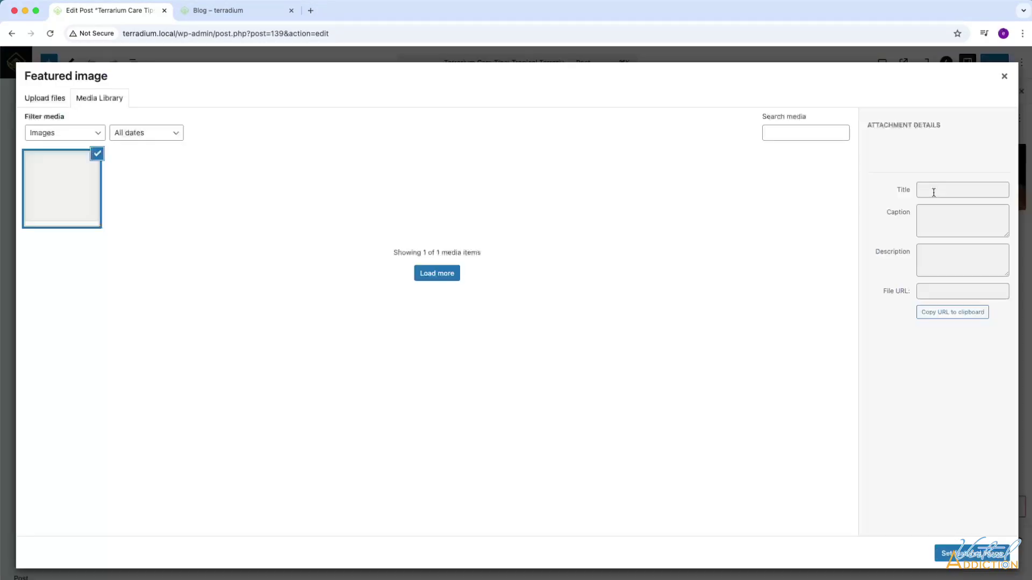
click(237, 205)
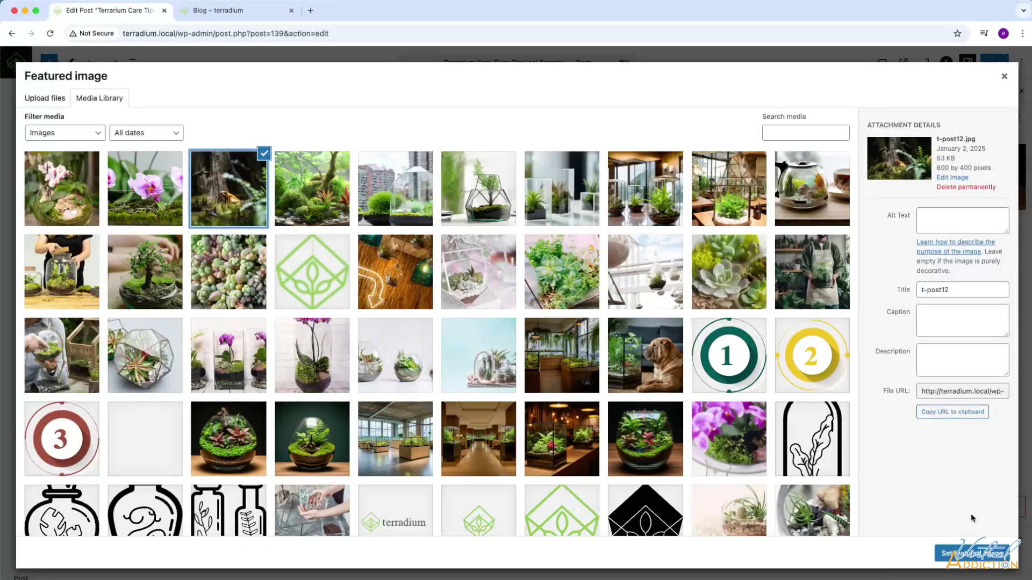
click(968, 554)
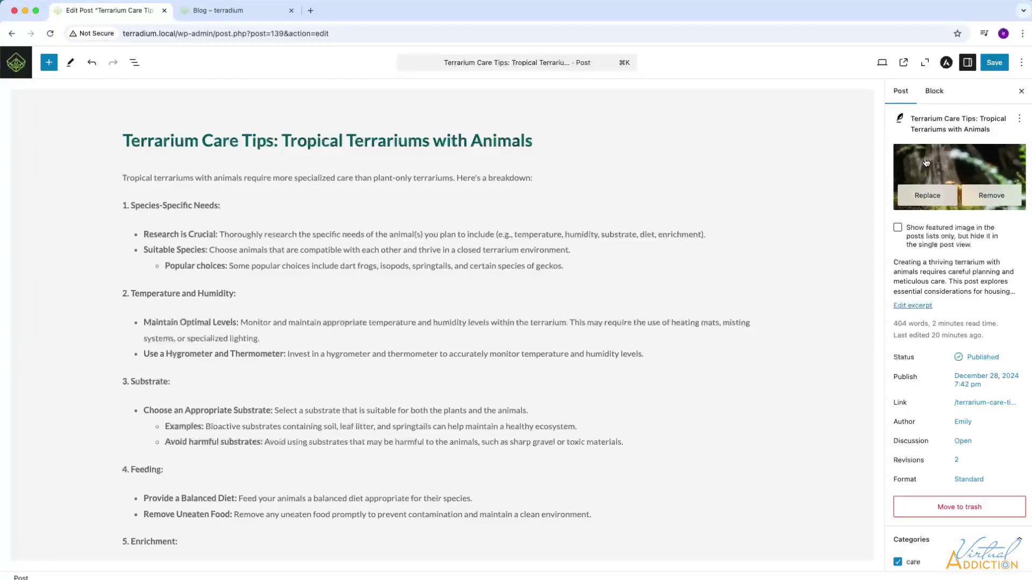
click(995, 62)
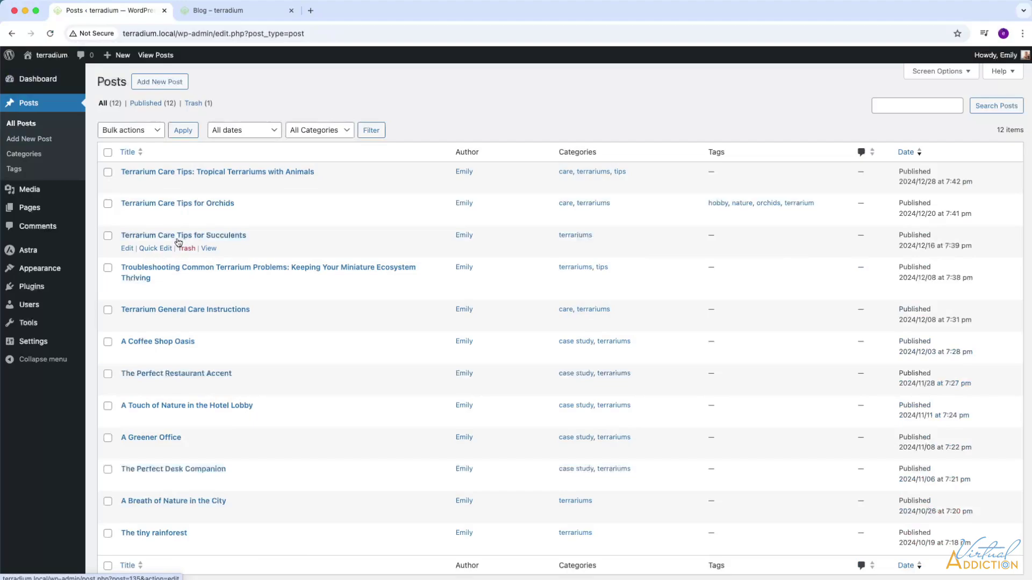
Replace the featured image of the post "Terrarium Care Tips for Orchids" with t-post11b.jpg and save the post.
click(127, 217)
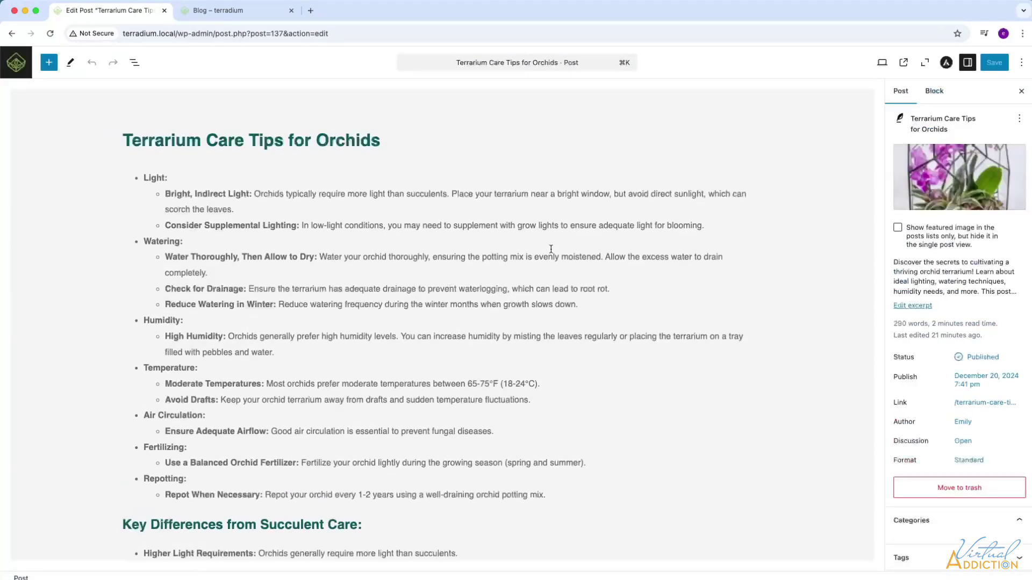
mouse_move(980, 195)
click(913, 196)
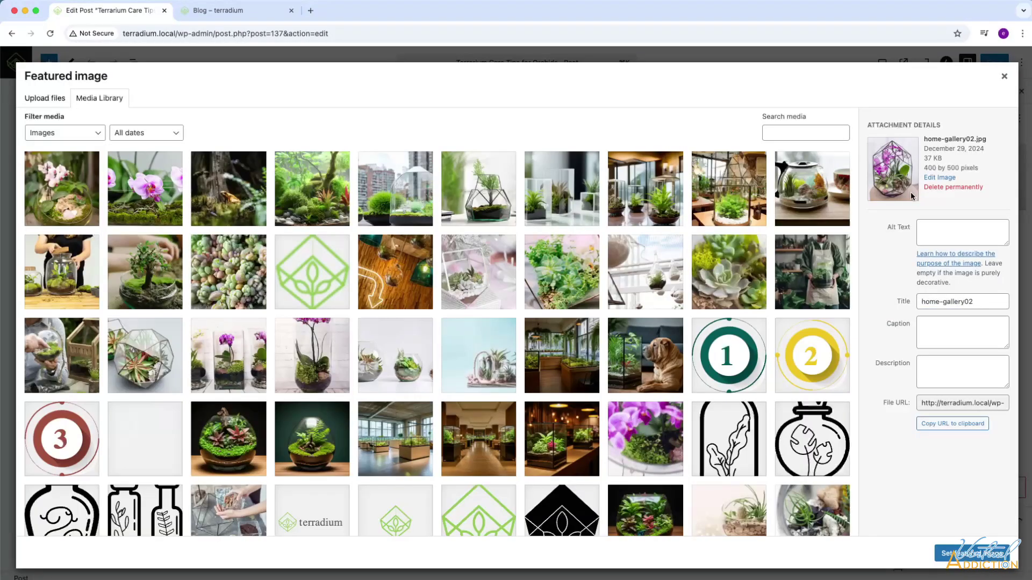
click(149, 190)
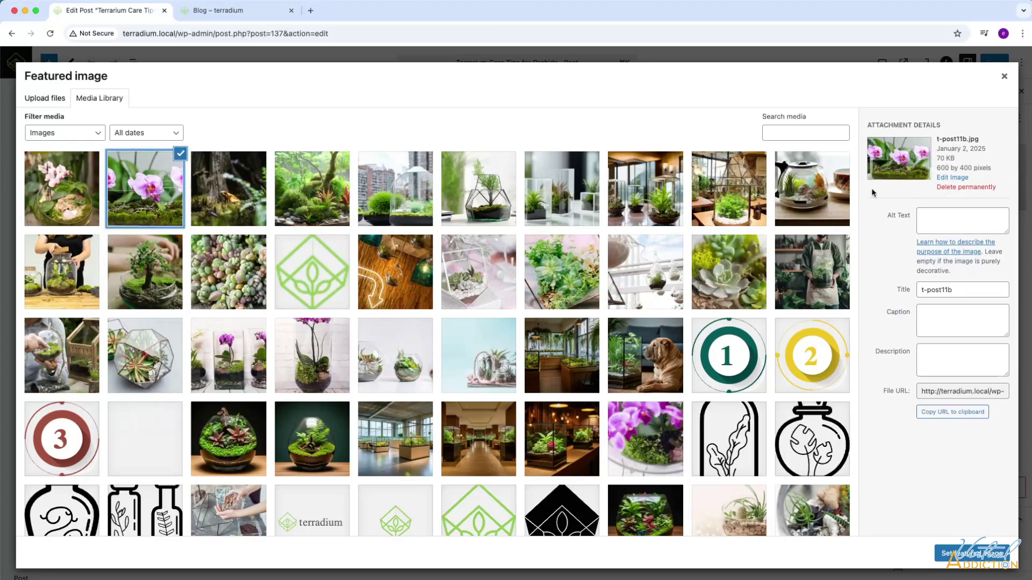
click(983, 559)
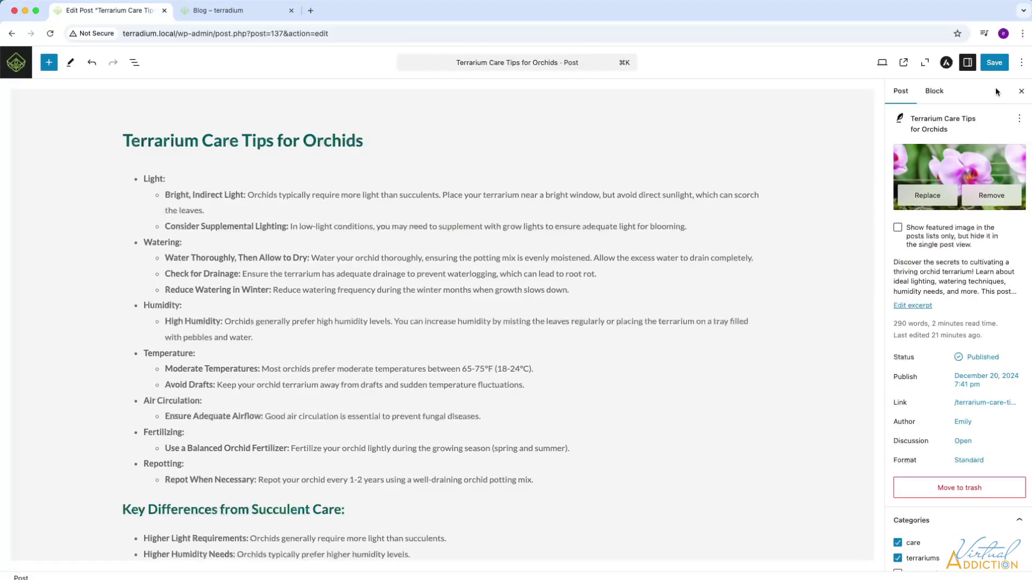
click(994, 63)
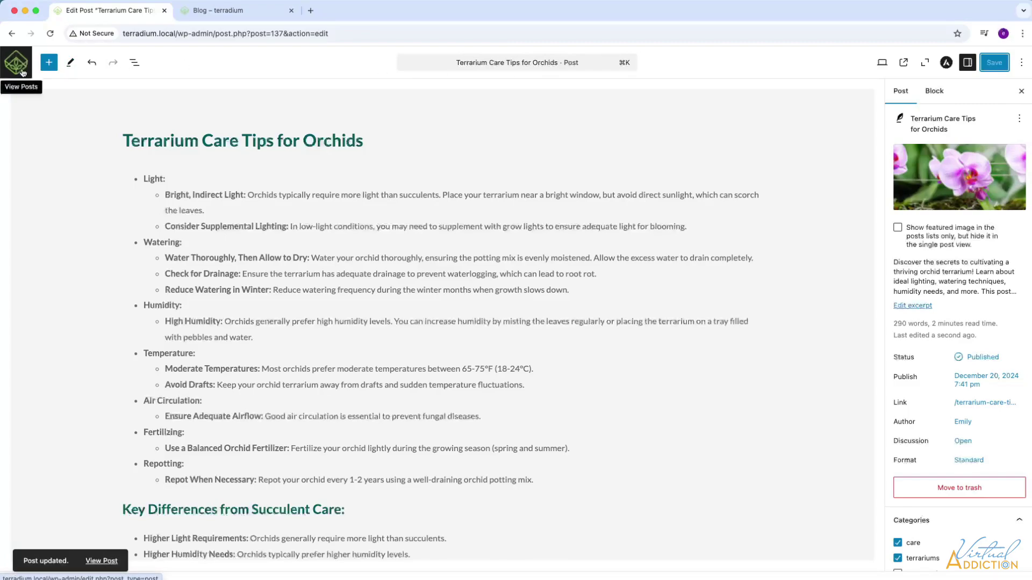
Replace the featured image of the post "Terrarium Care Tips for Succulents" with t-post10.jpg and save the post.
click(17, 63)
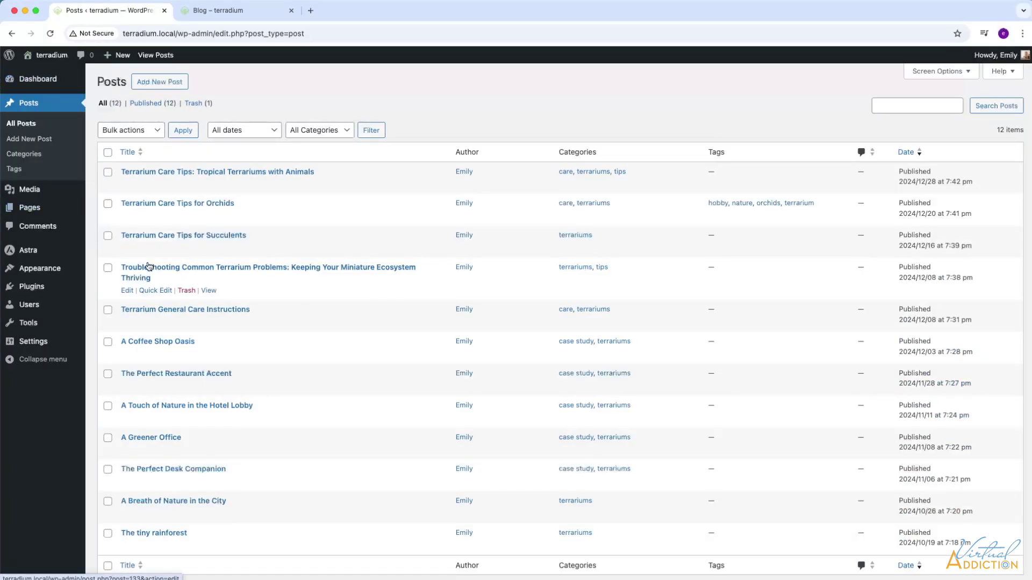
click(128, 248)
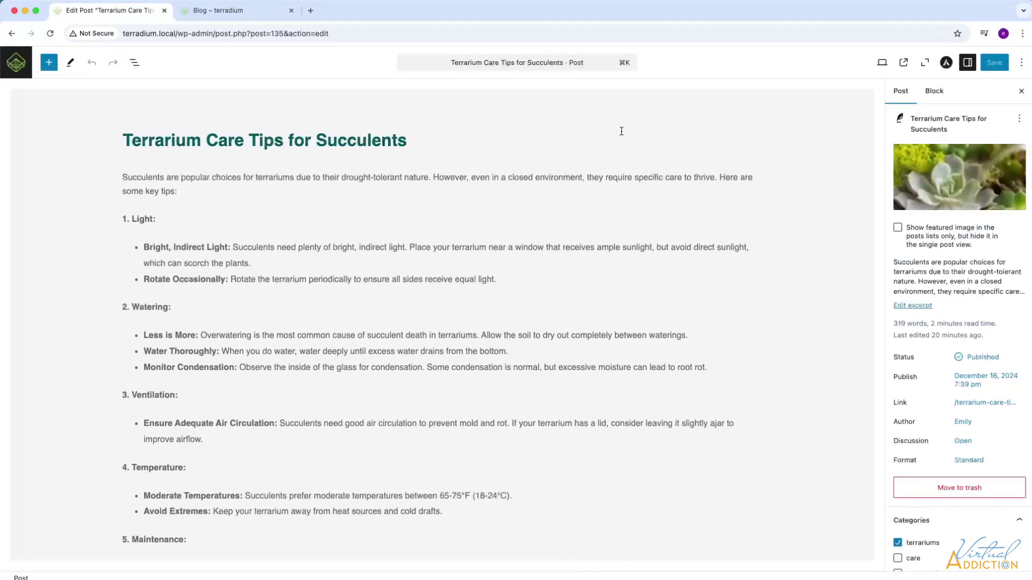
mouse_move(967, 193)
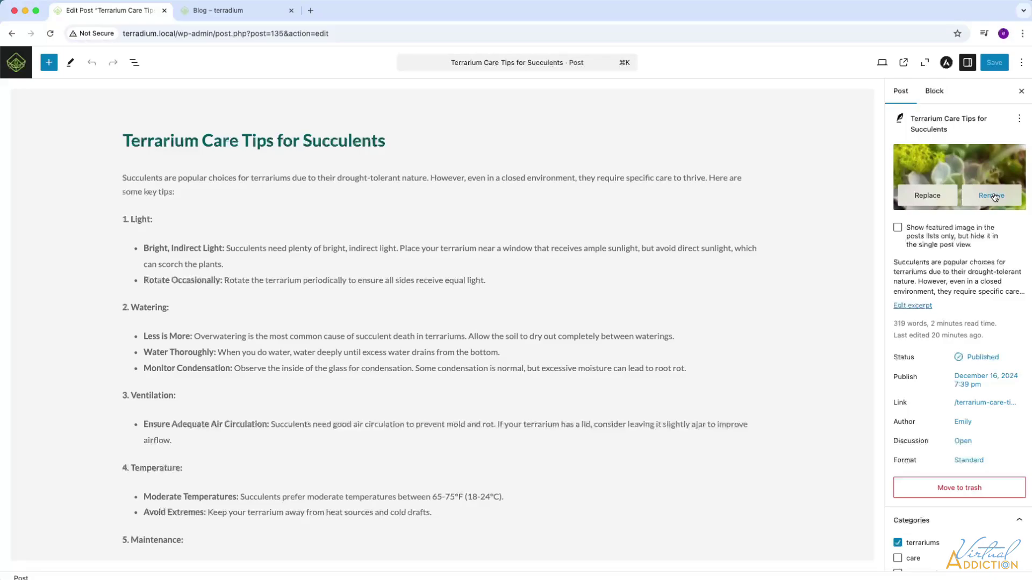
click(929, 195)
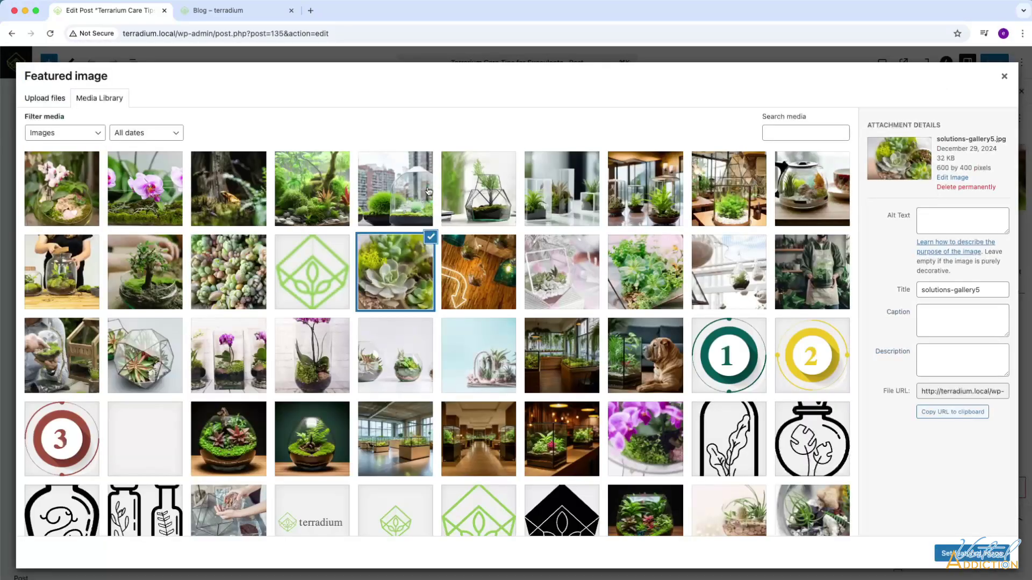
click(235, 263)
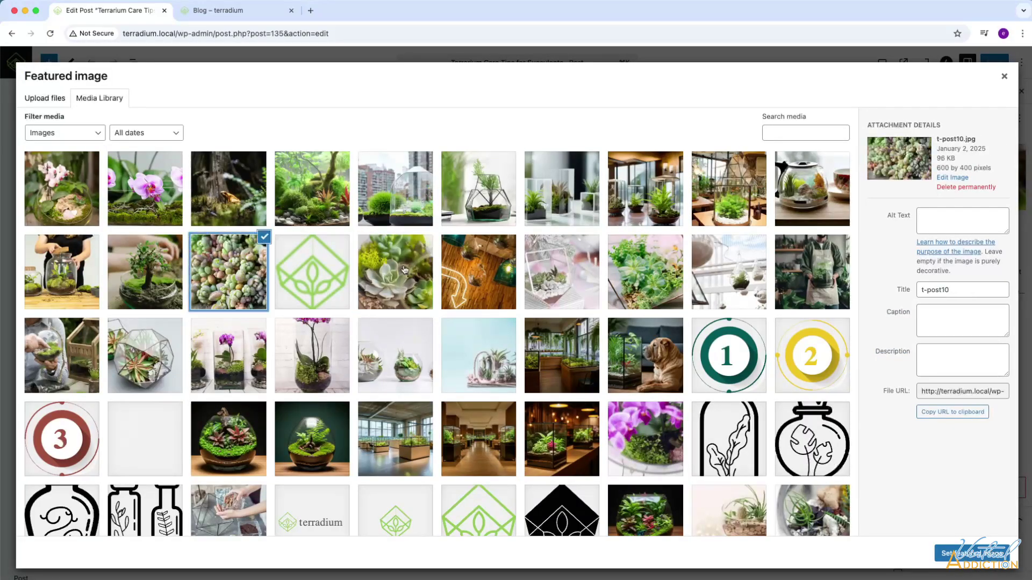
click(960, 553)
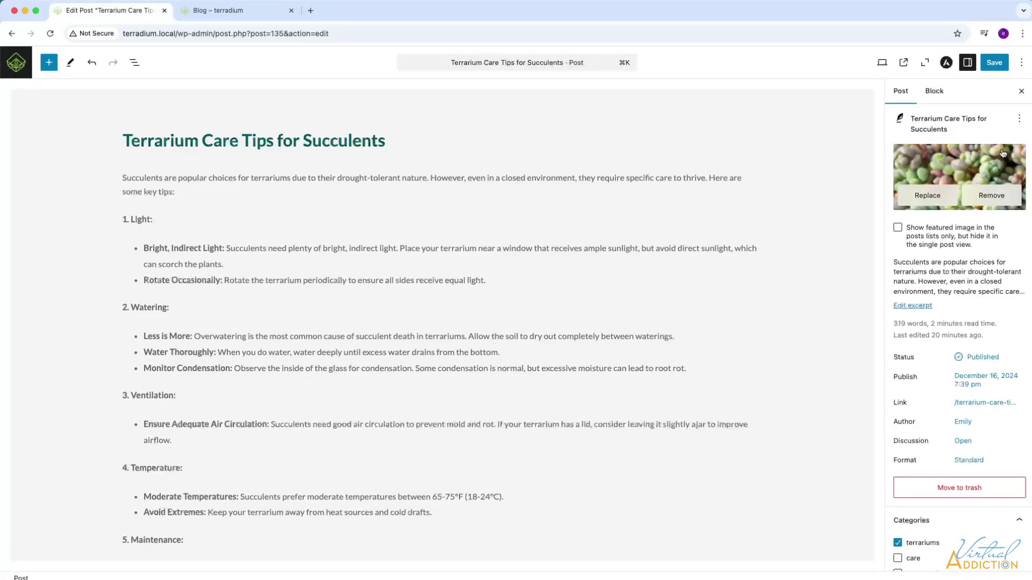
click(998, 67)
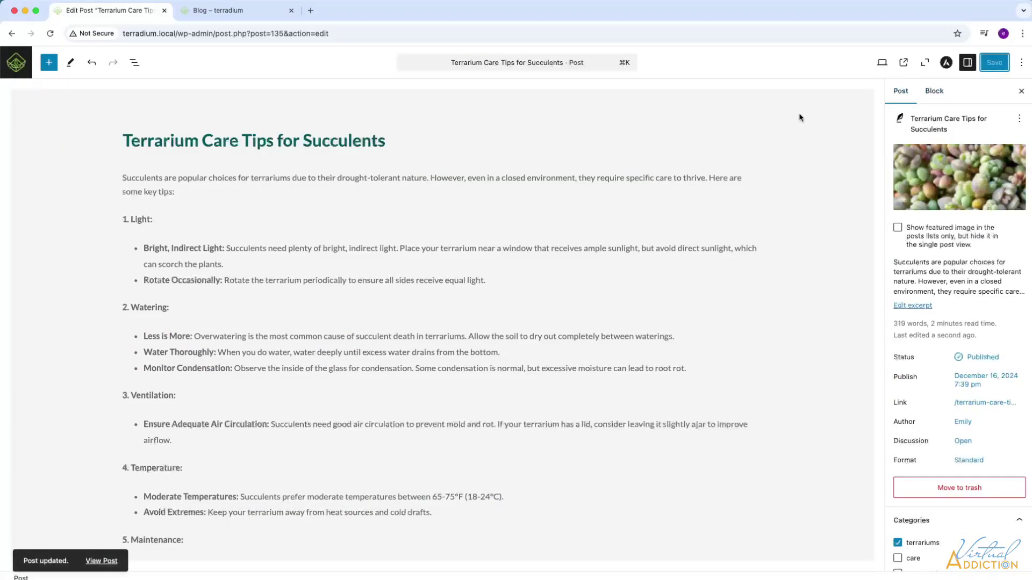
Set t-post9.jpg as the featured image of the post "Troubleshooting Common Terrarium Problems: Keeping Your Miniature Ecosystem Thriving" and save the post.
click(16, 63)
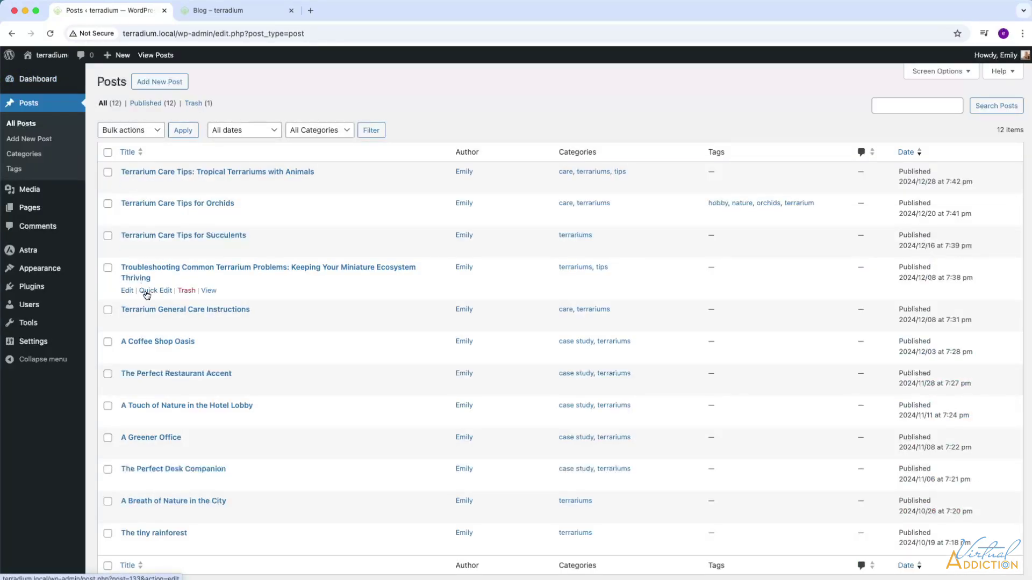
click(124, 292)
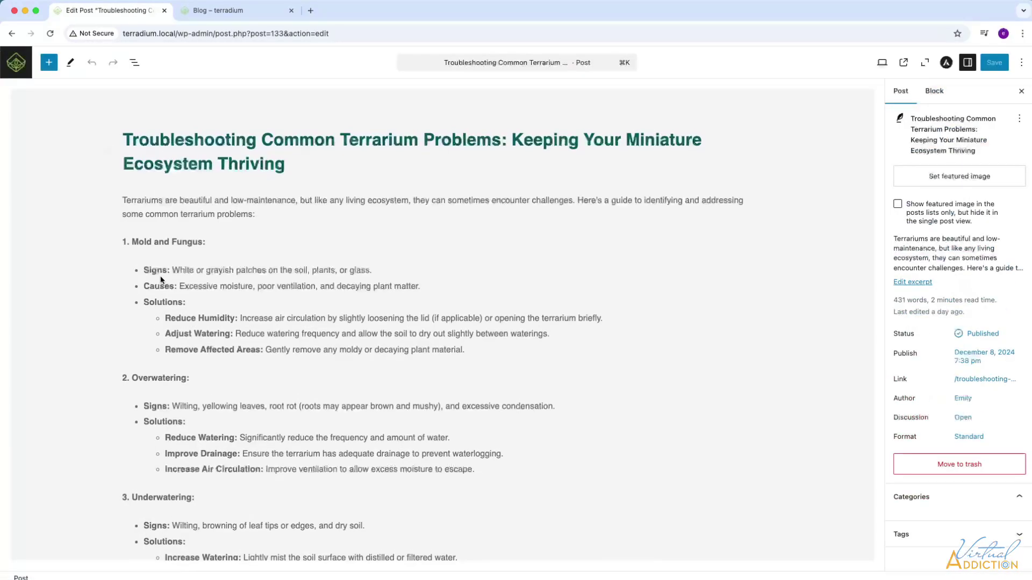
click(971, 178)
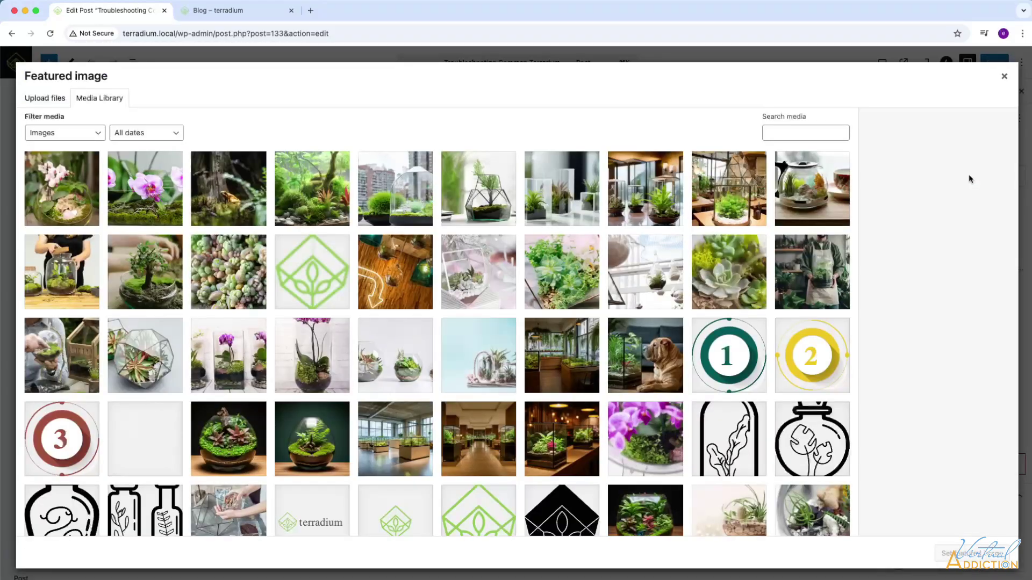
click(153, 280)
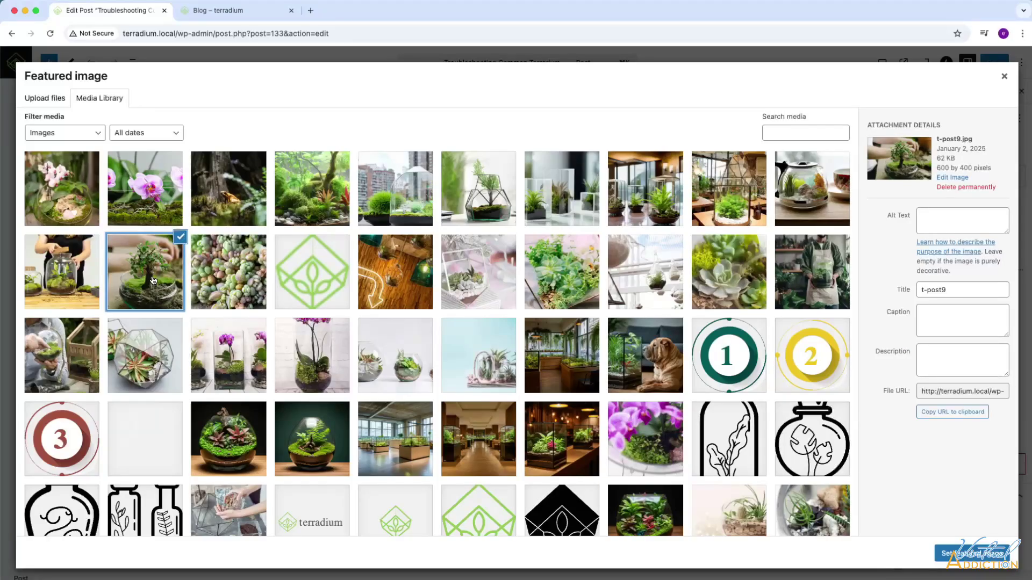
click(970, 554)
click(994, 63)
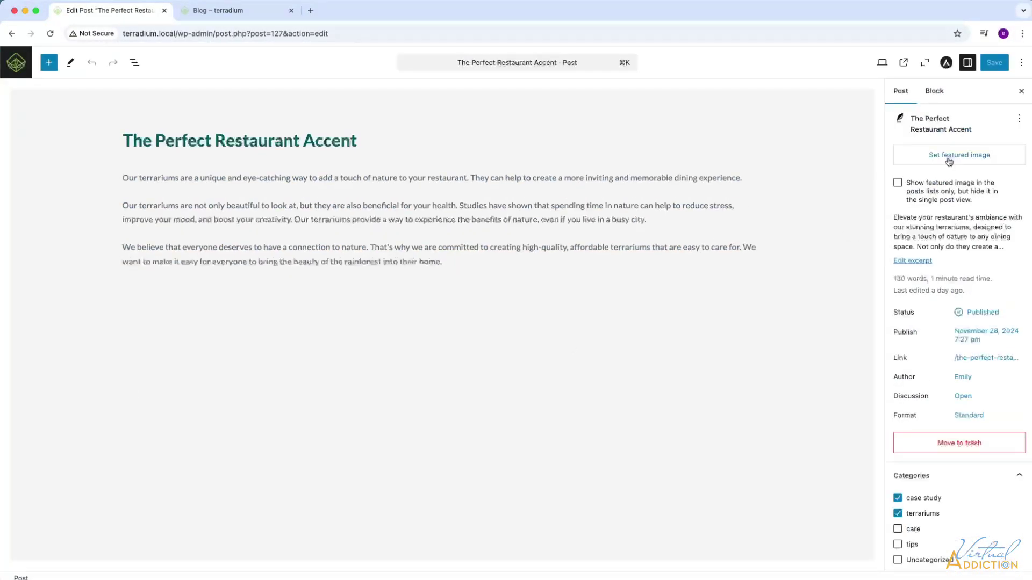
Set featured images for the posts "The Perfect Restaurant Accent" and "A Breath of Nature in the City", using t-post2.jpg for the latter.
click(949, 160)
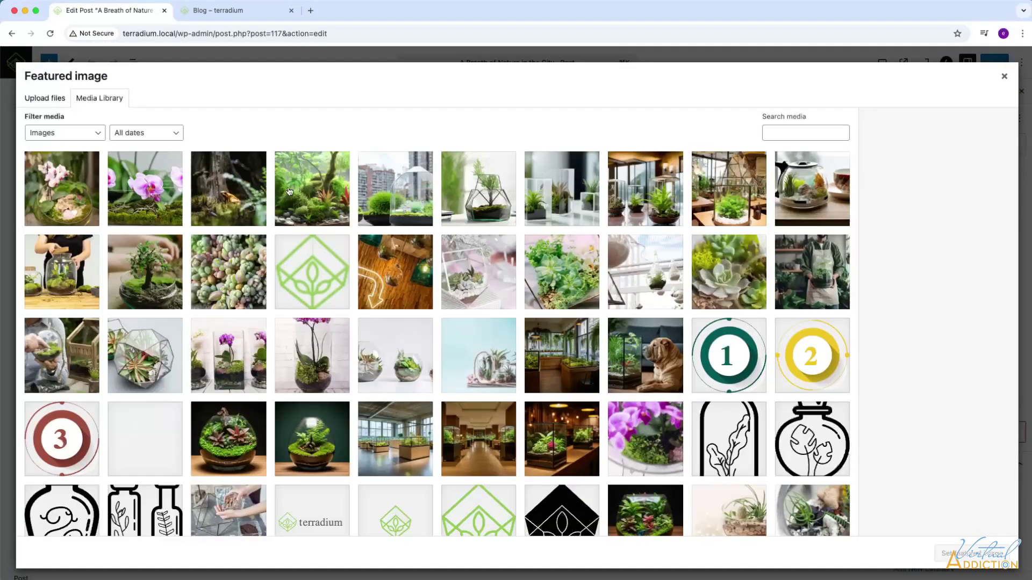
click(289, 191)
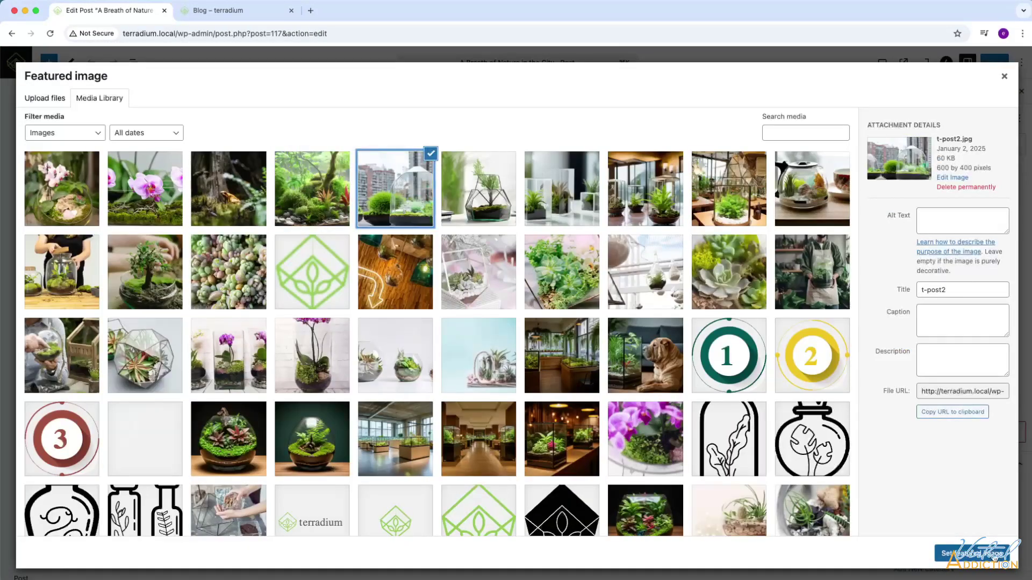
click(994, 560)
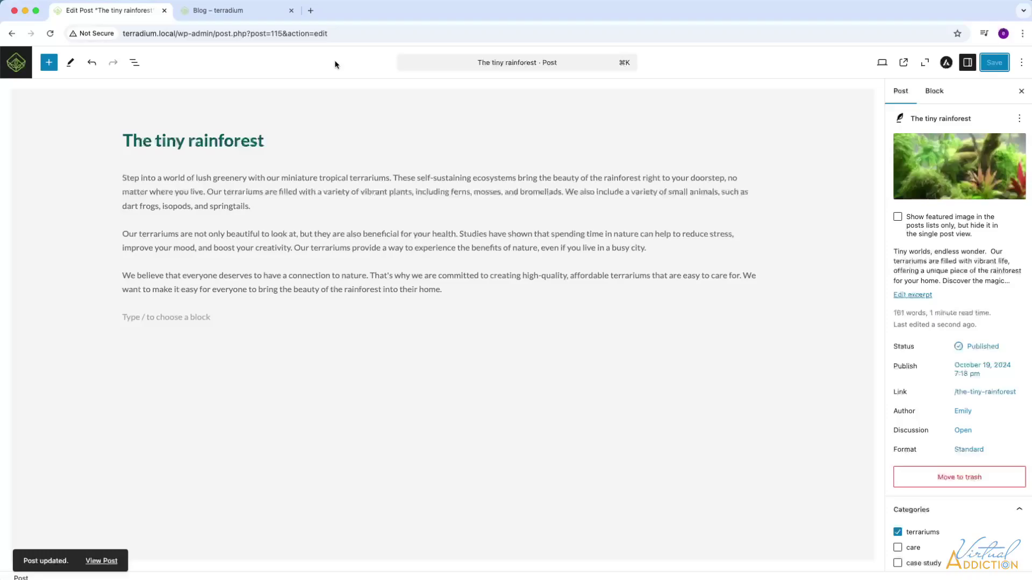
Review the featured images of all posts across both pages of the live blog.
click(213, 11)
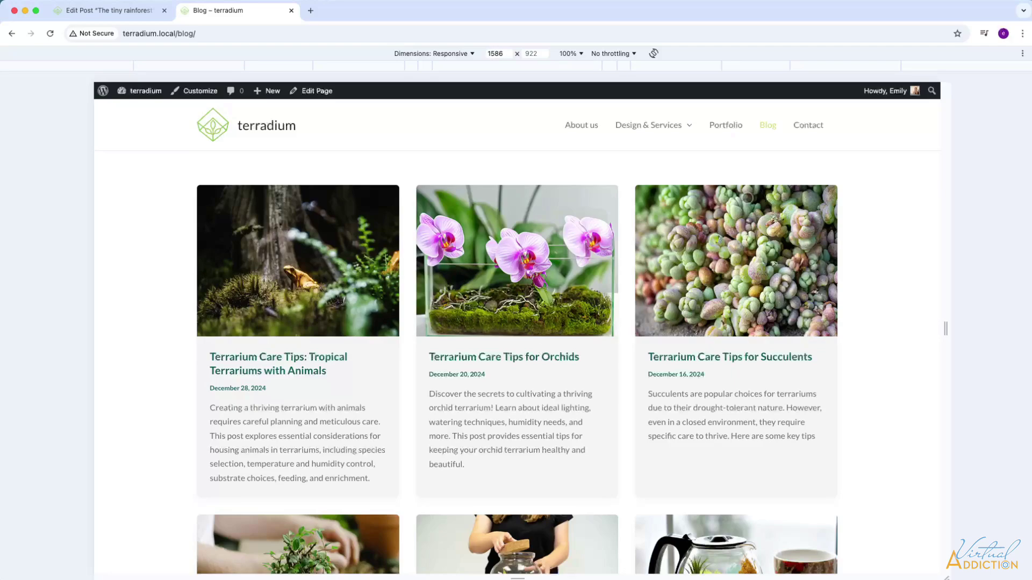
scroll(708, 418, down, 6)
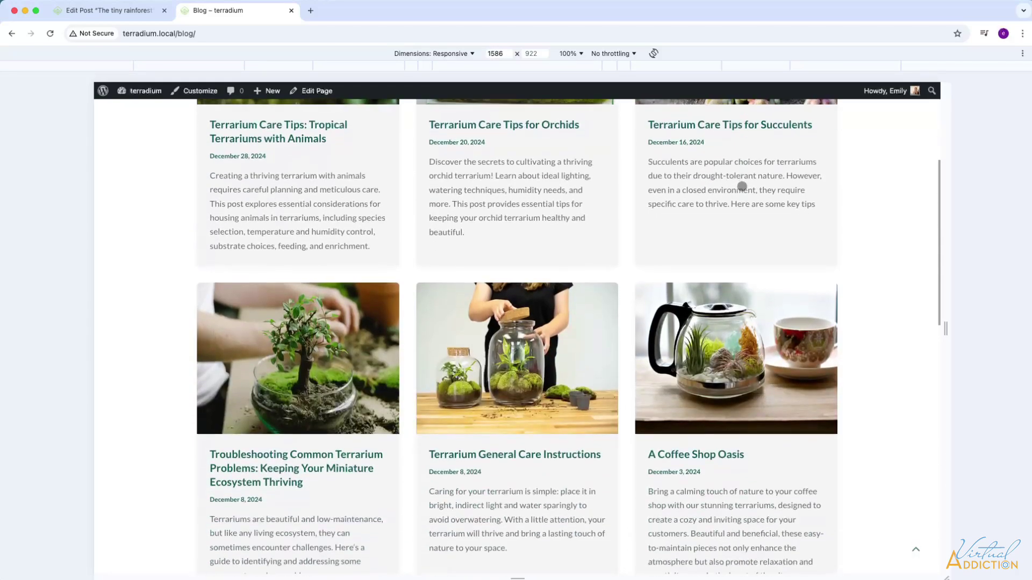
scroll(760, 305, down, 3)
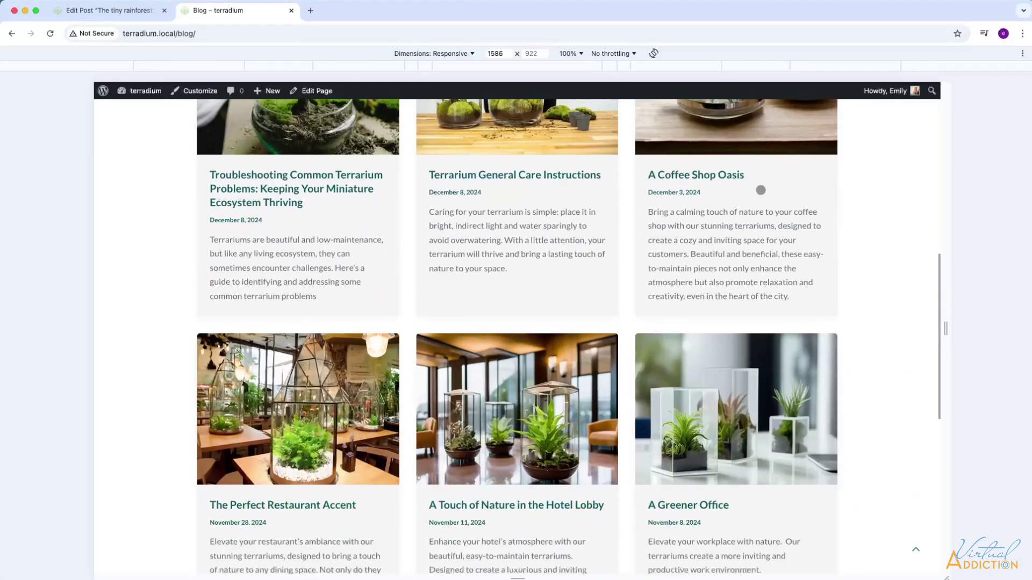
scroll(760, 189, down, 5)
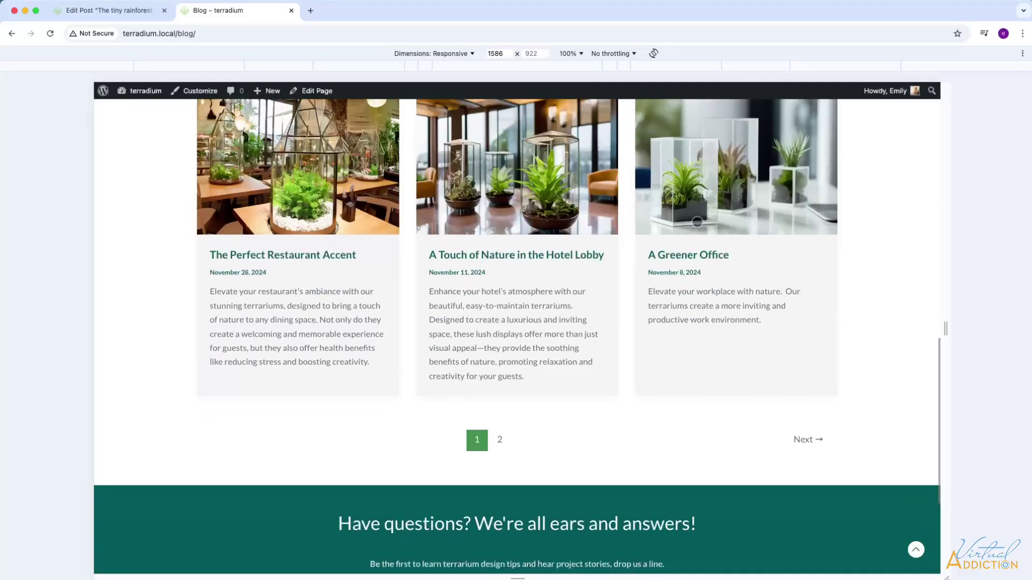
click(500, 440)
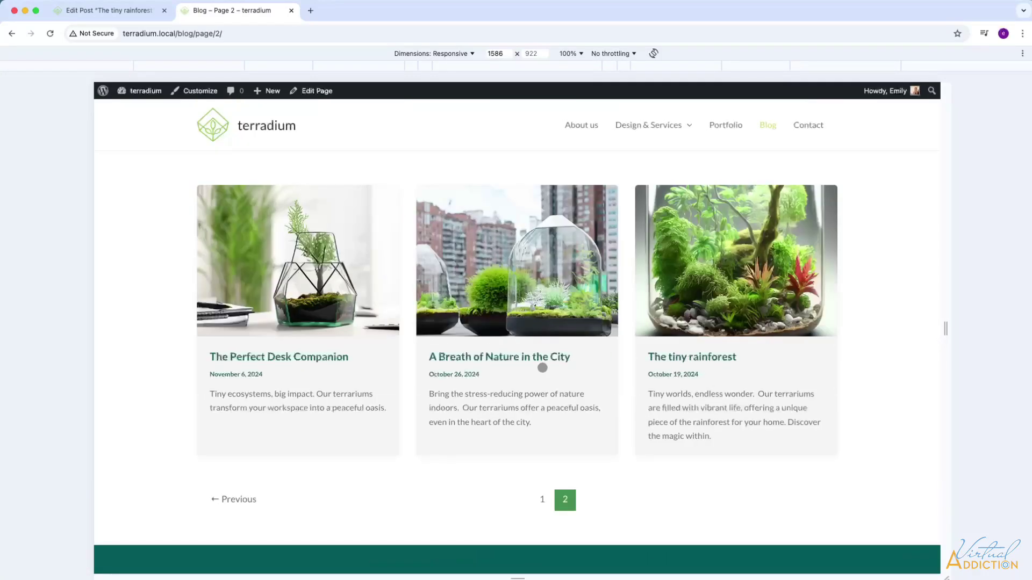